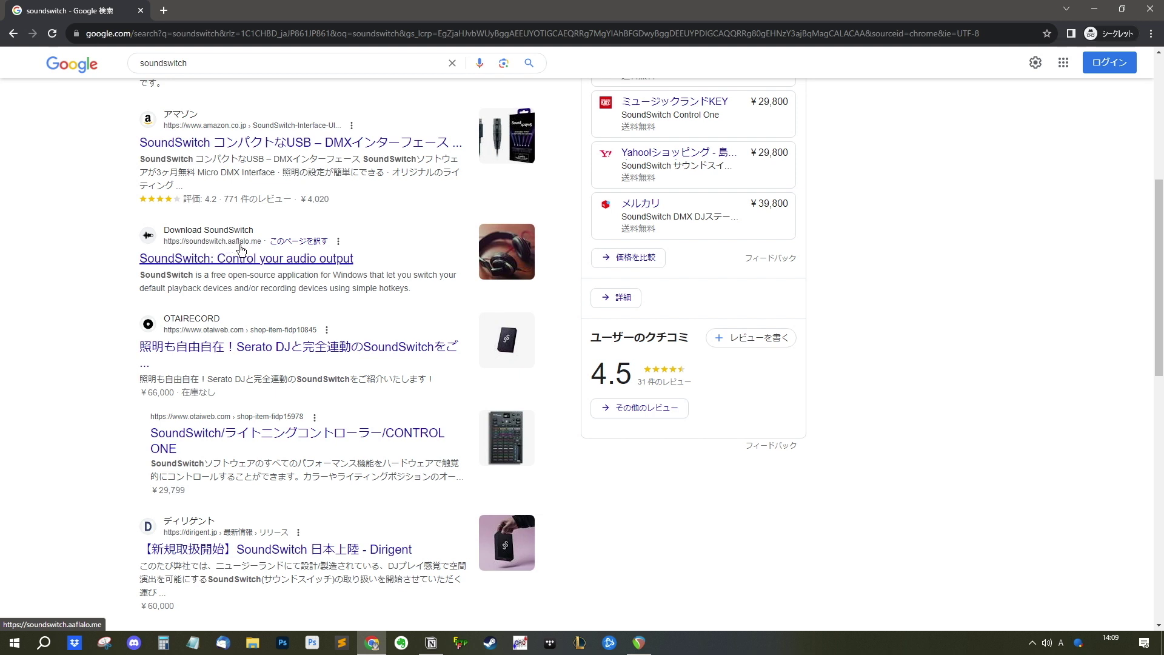
Step: Download SoundSwitch v6.7.2 from the soundswitch.aaflalo.me site and launch the downloaded installer
click(246, 254)
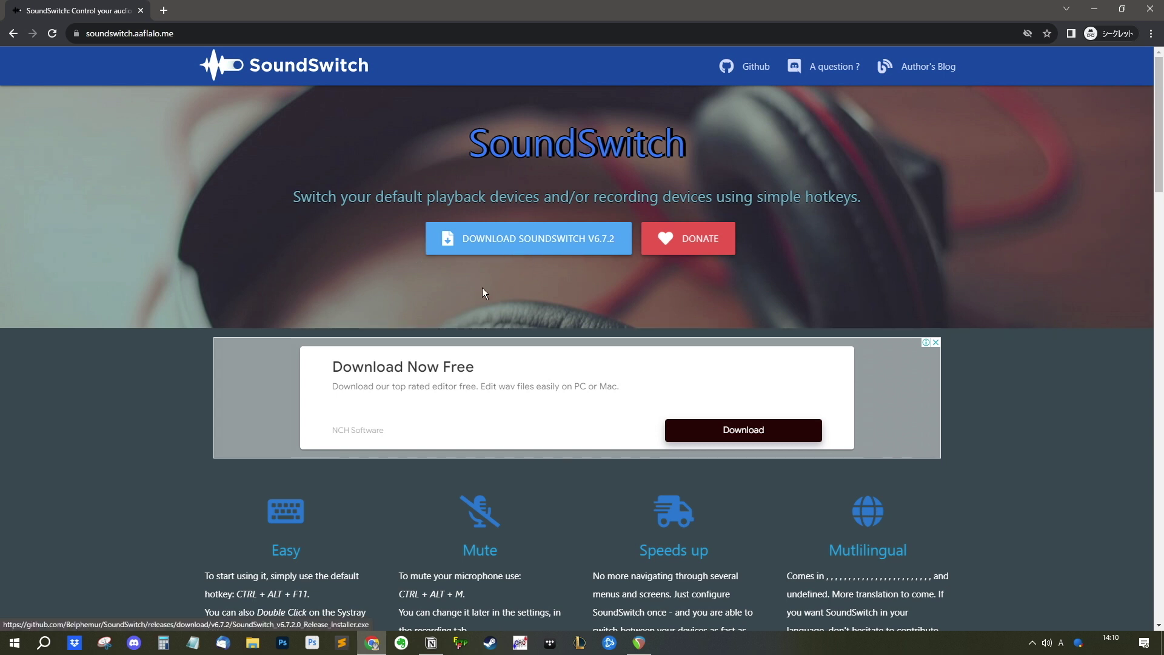
click(547, 246)
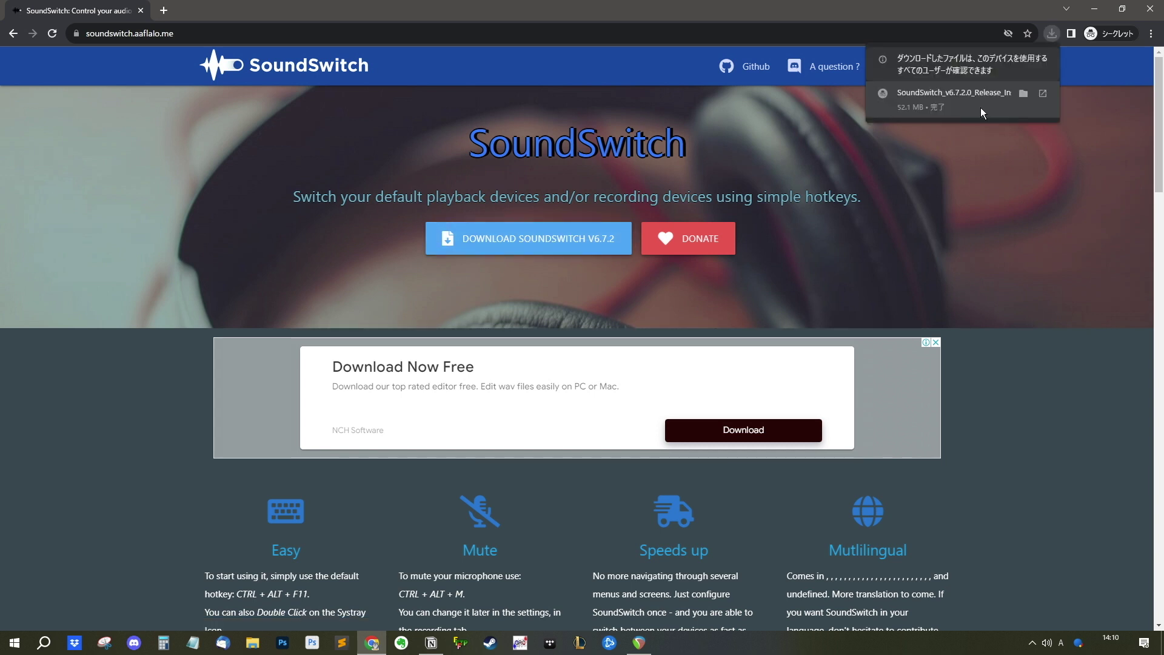
click(972, 100)
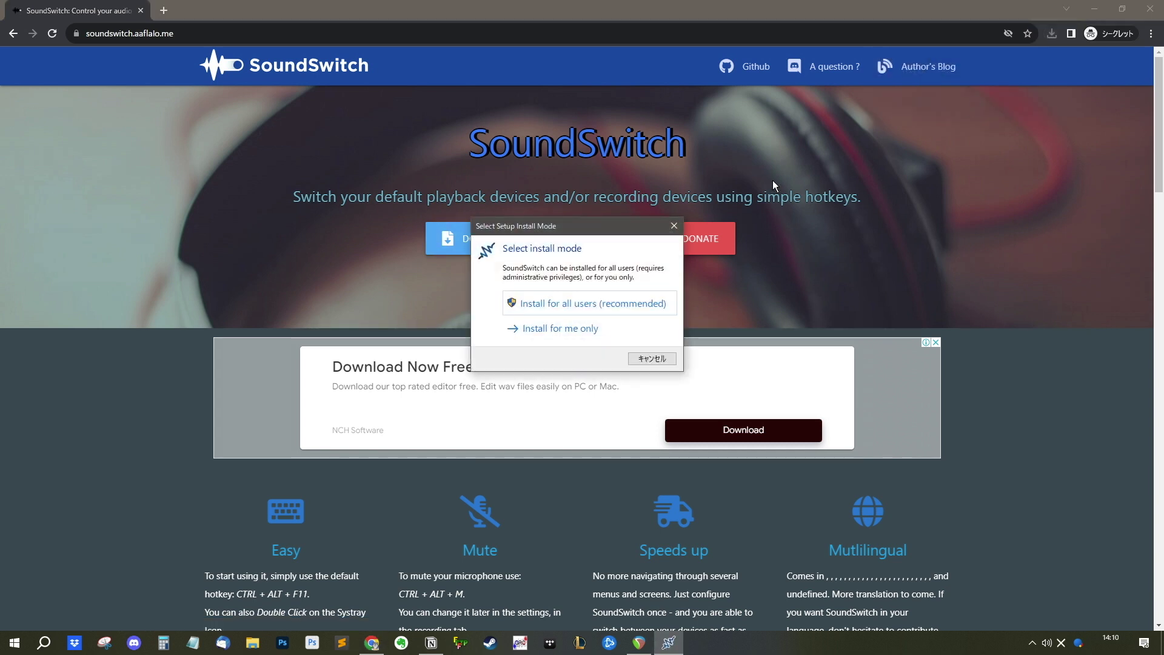
Step: Start the setup for all users, allow it to make changes to the device, and choose English as the installation language
click(624, 305)
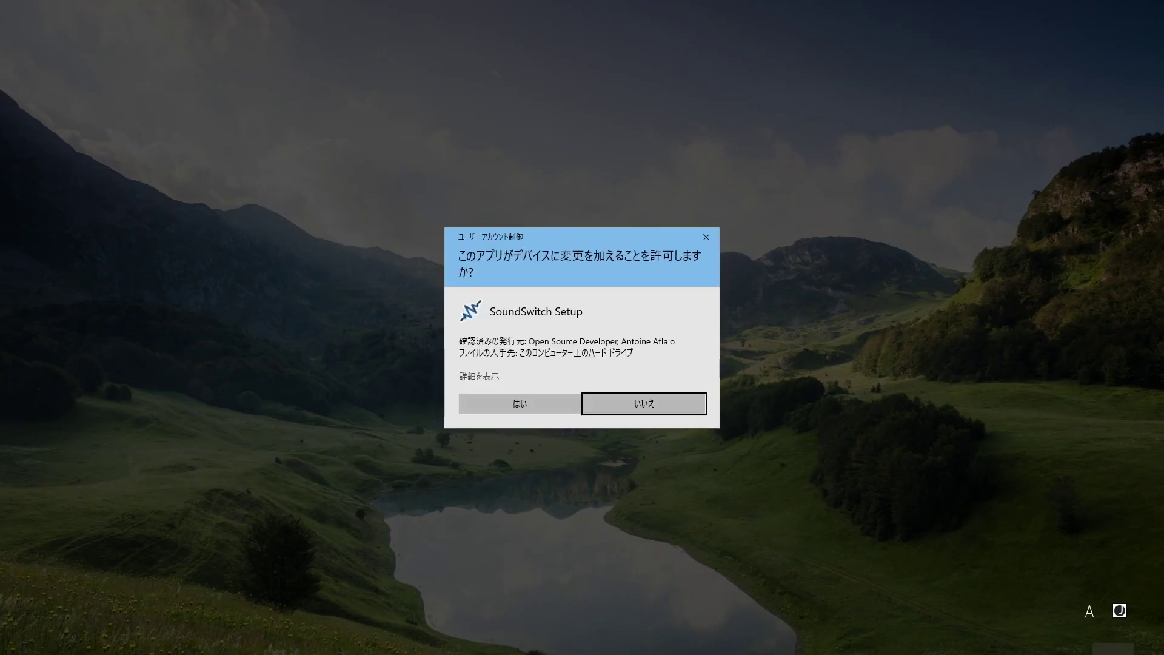
click(520, 403)
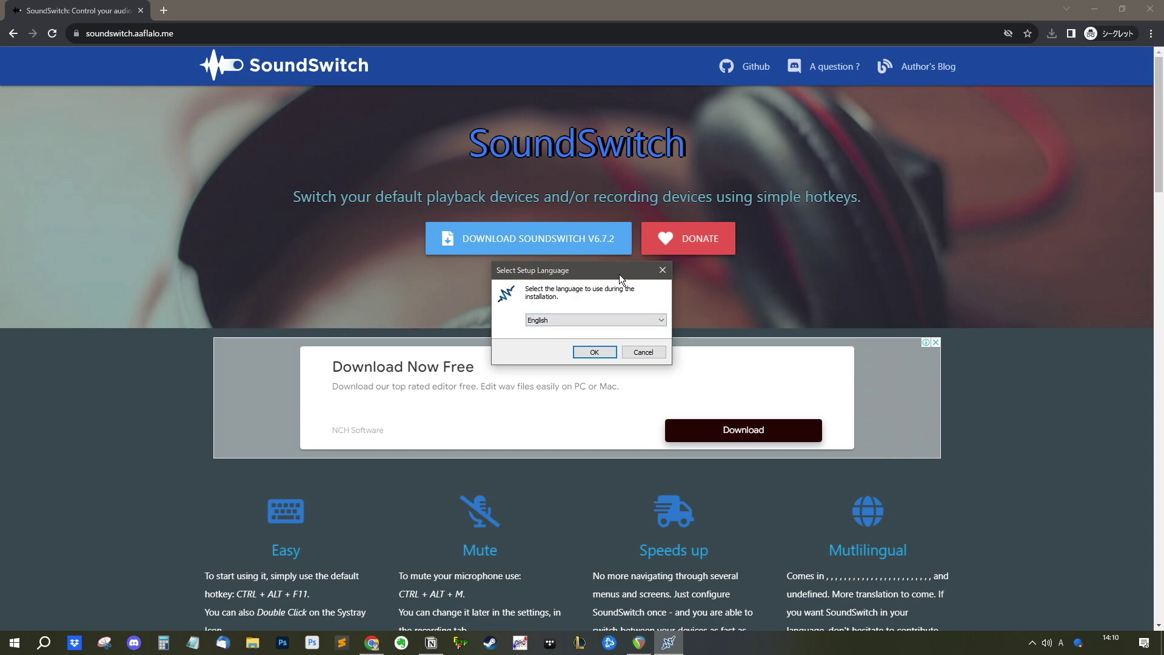
key(super+d)
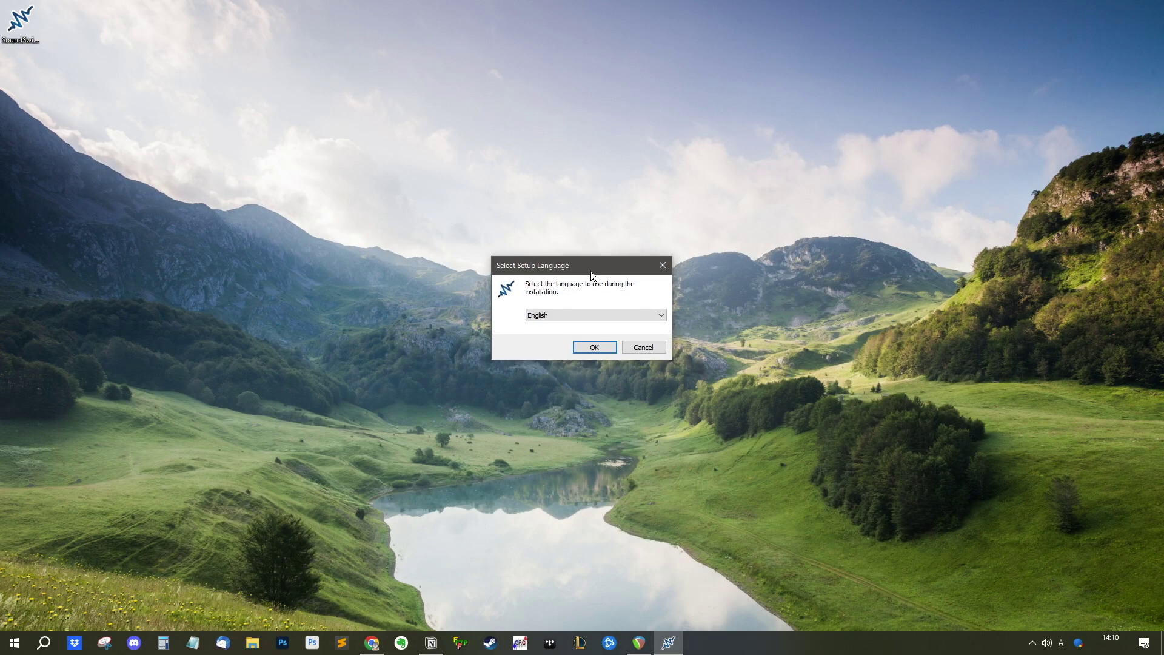
click(613, 316)
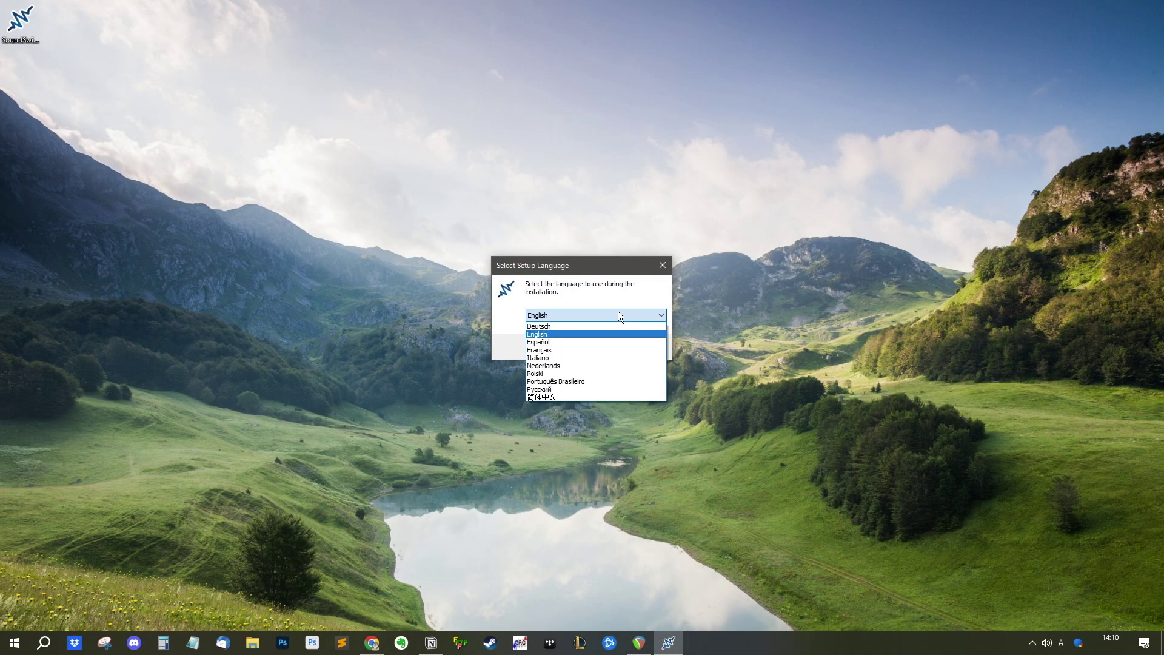
click(598, 335)
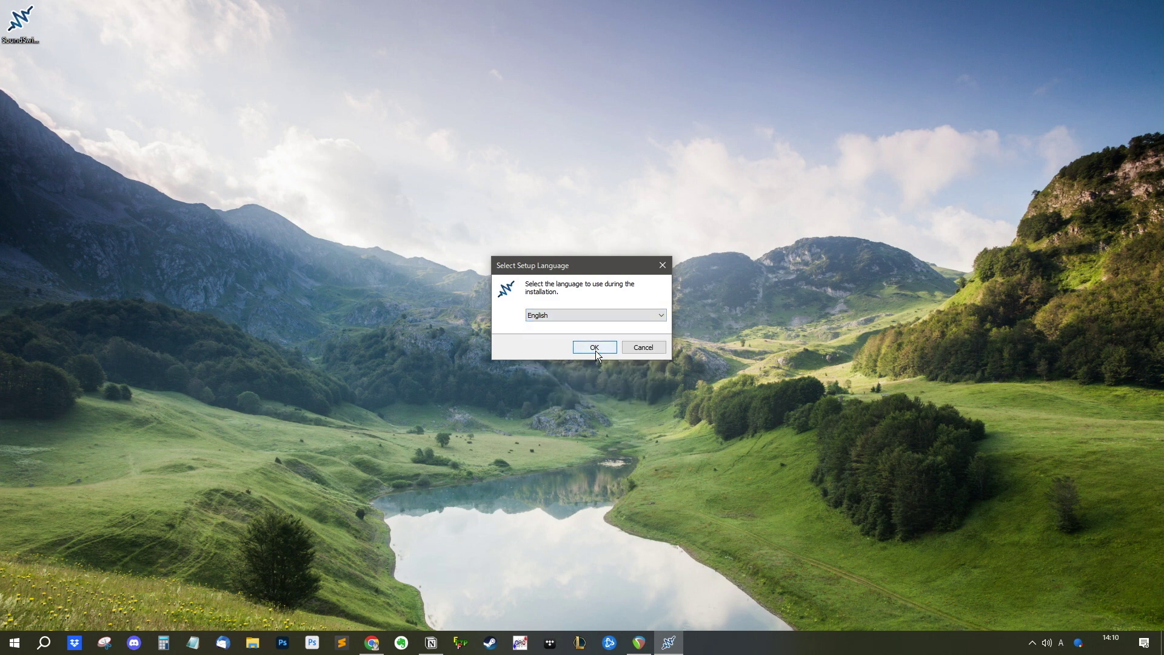
drag(598, 270, 591, 277)
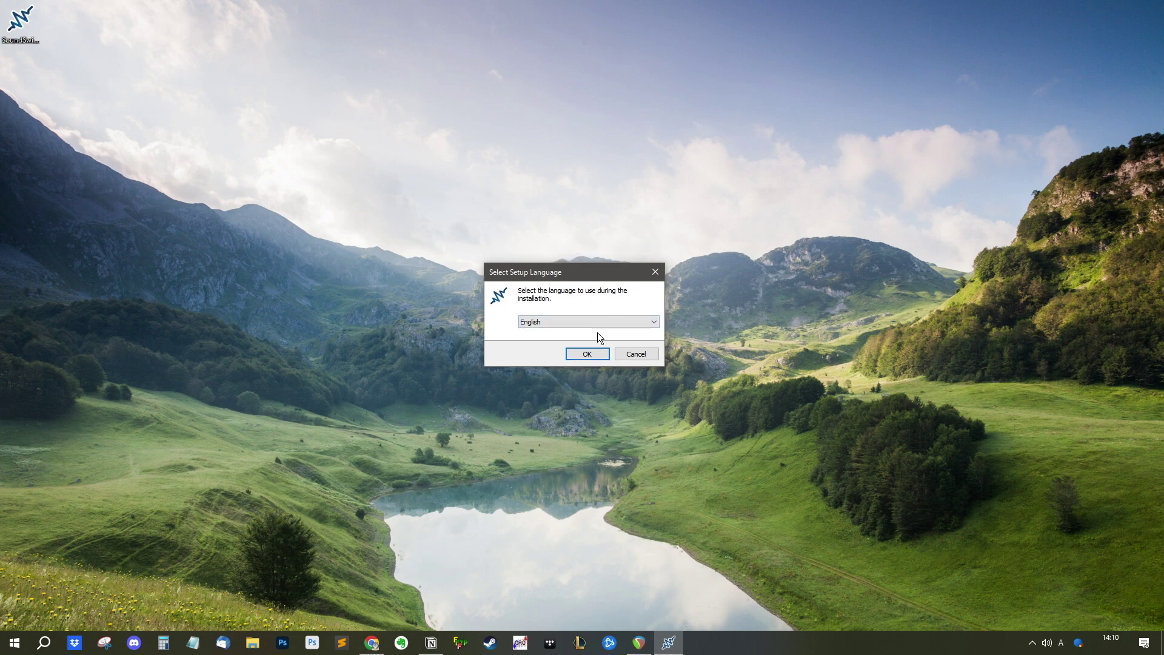
click(588, 354)
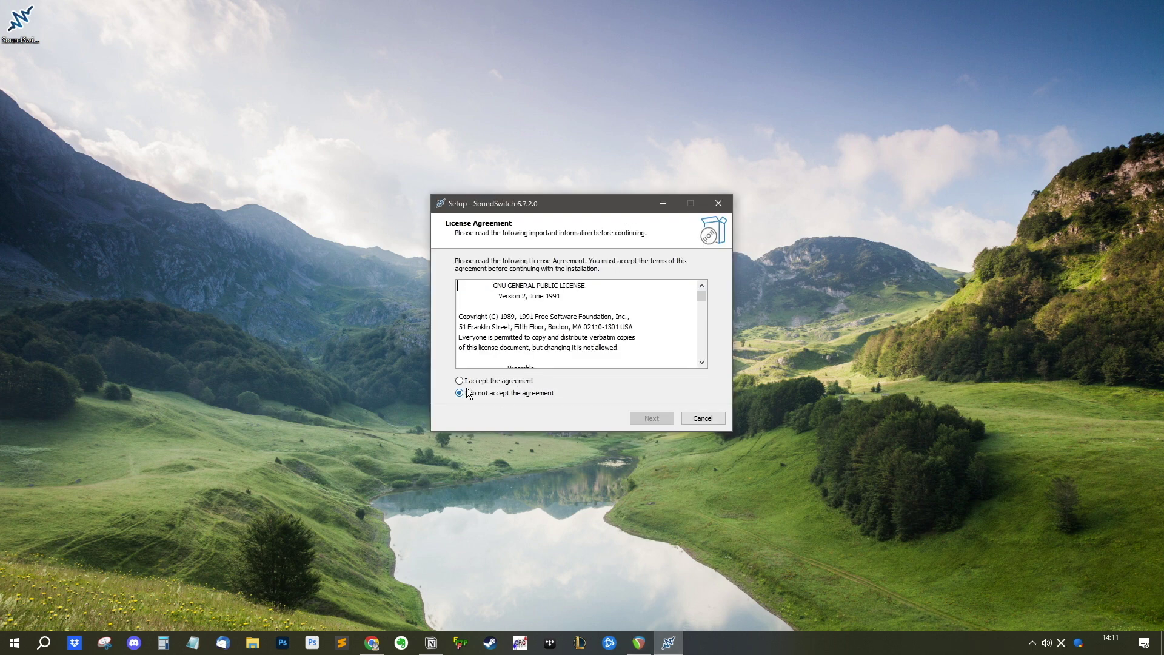
Step: Accept the license agreement and proceed past the terms and conditions to the destination selection
click(514, 383)
click(661, 420)
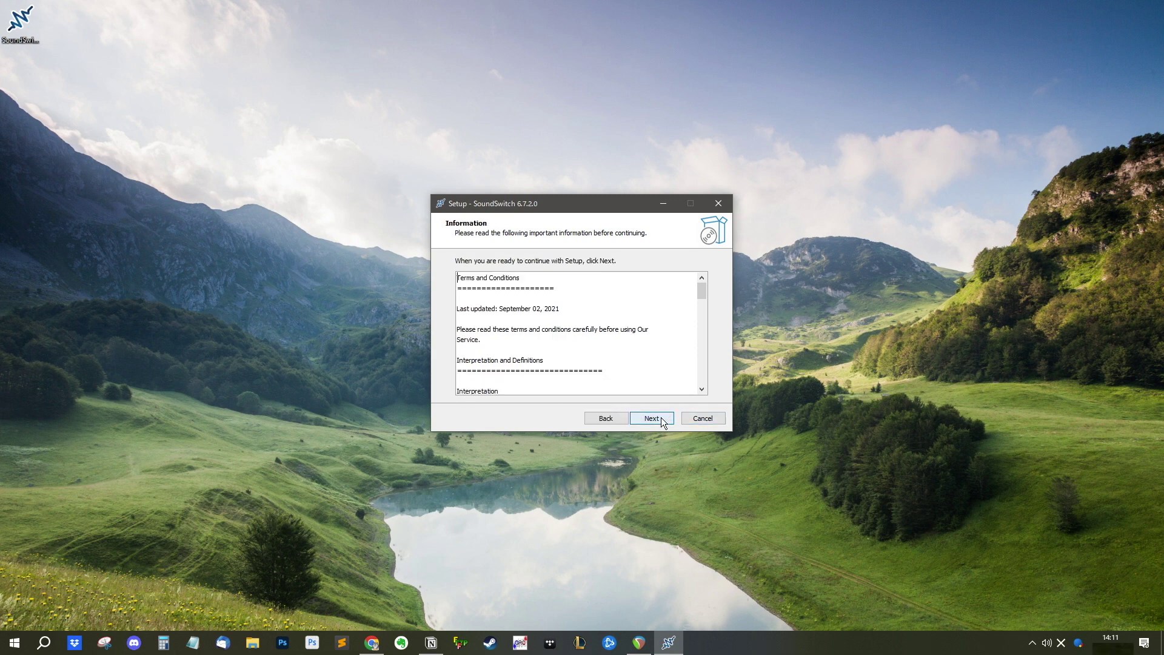
click(660, 419)
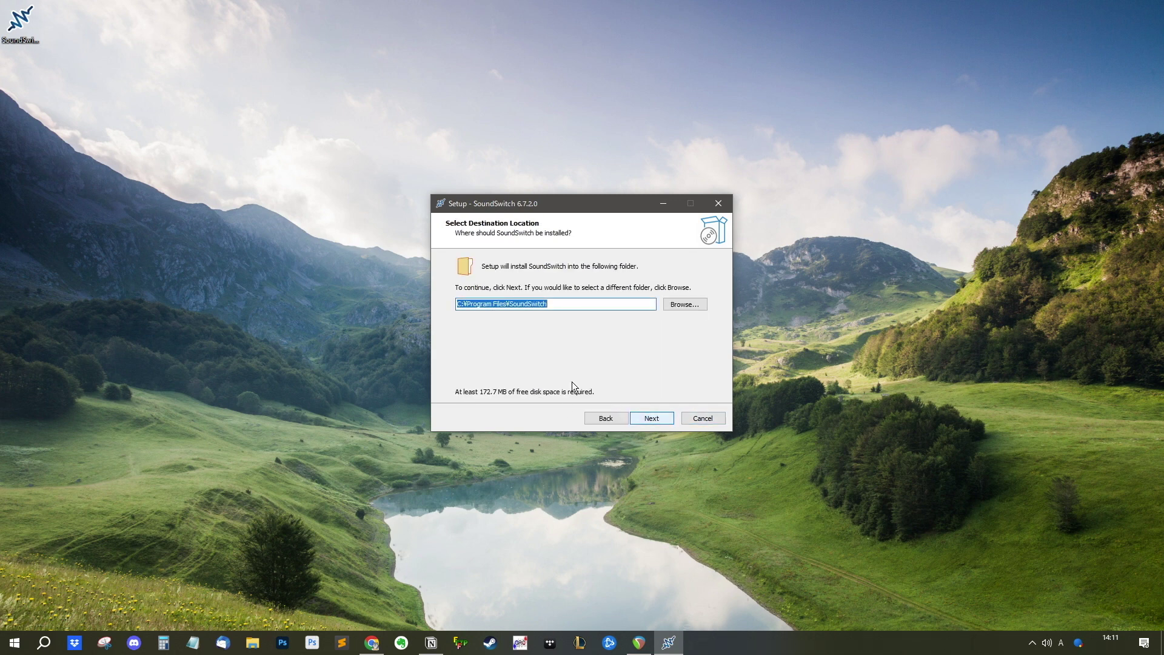
Step: Install SoundSwitch to C:\Program Files\SoundSwitch with the Start Menu folder SoundSwitch and a desktop shortcut
click(582, 303)
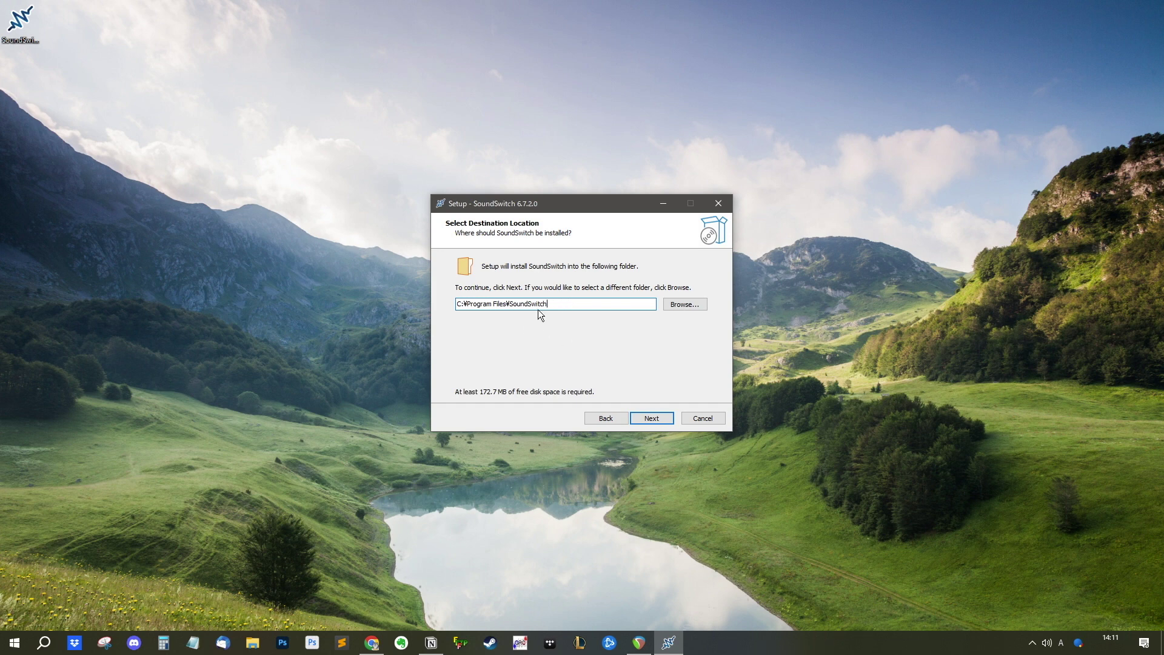
click(659, 418)
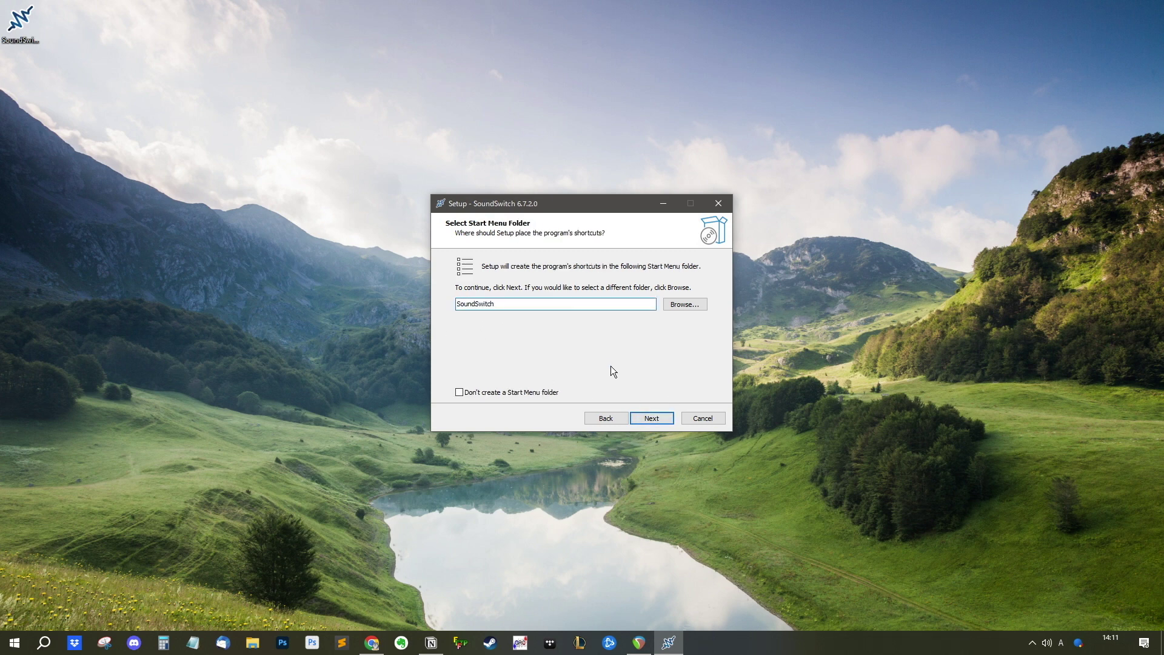
click(652, 419)
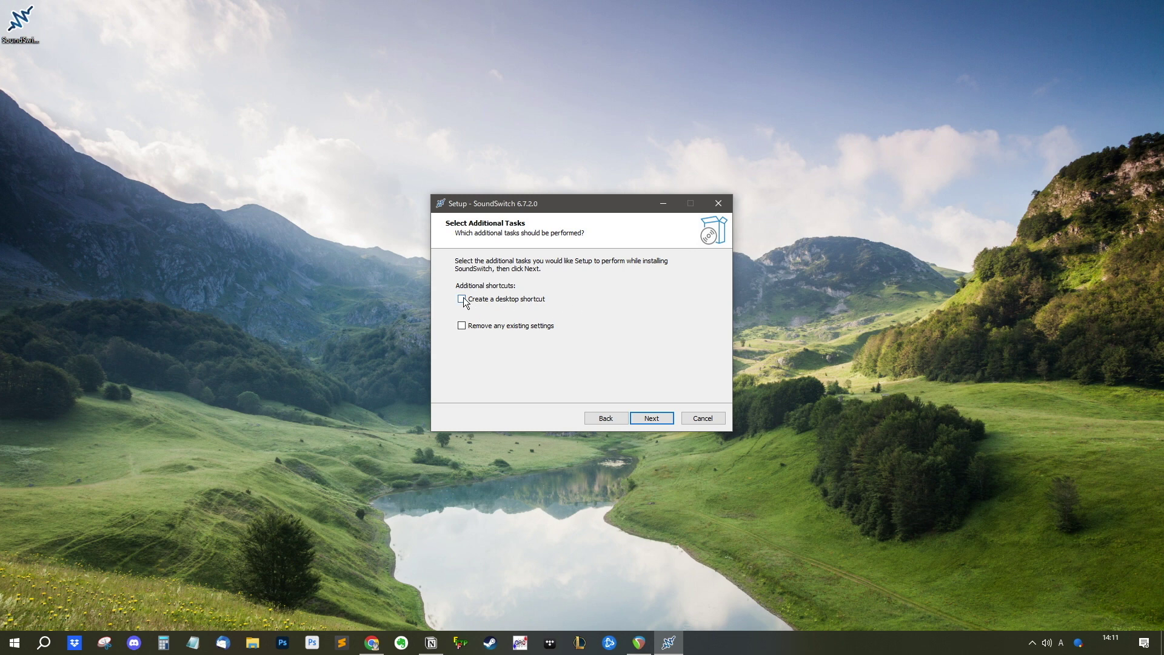
click(664, 419)
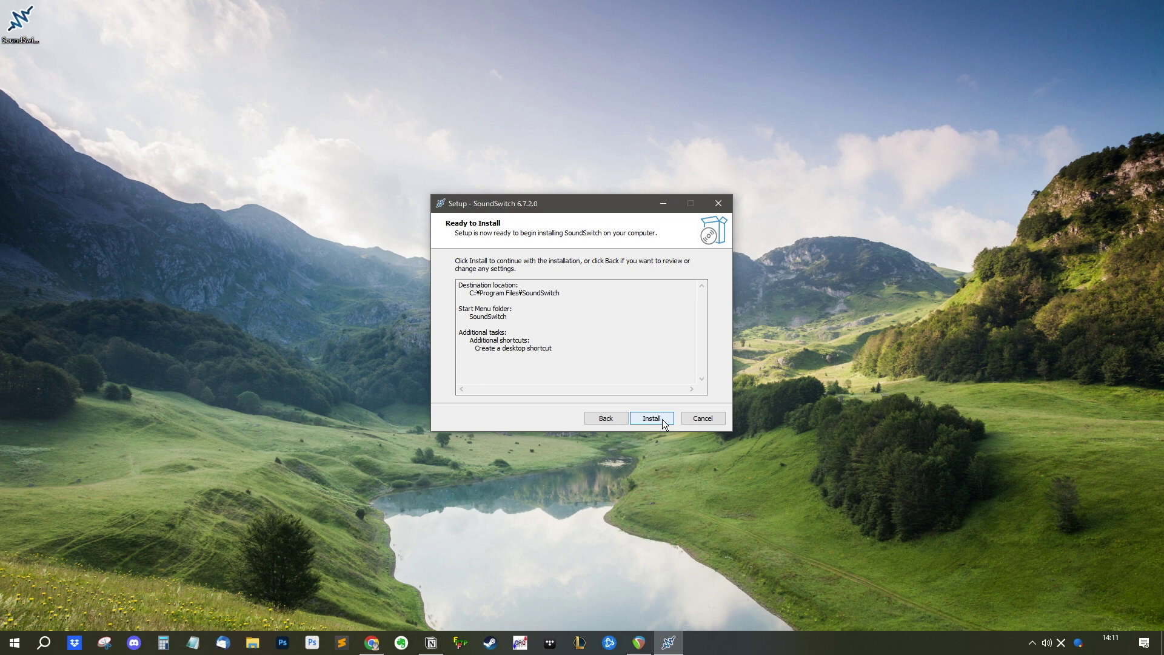
click(662, 419)
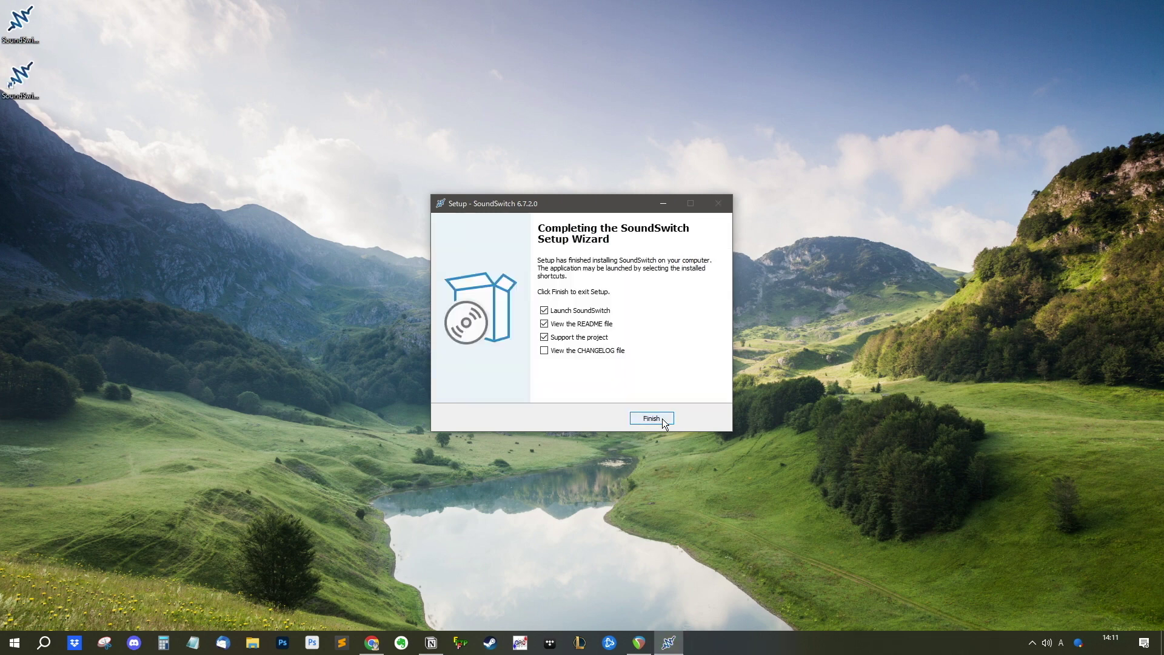
Step: Finish the setup with only Launch SoundSwitch enabled, turning off the README and project support options
click(544, 324)
click(546, 337)
click(649, 419)
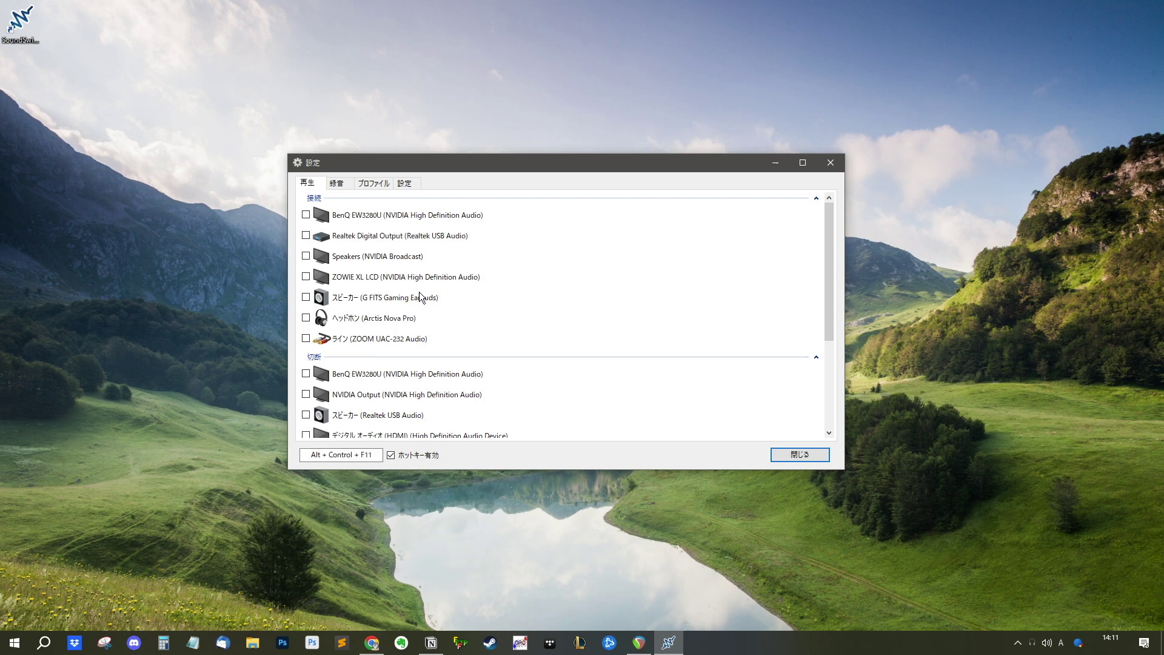
Step: Include BenQ EW3280U, the G FITS Gaming Earbuds speaker and the Arctis Nova Pro headphones as connected playback devices for switching
click(306, 215)
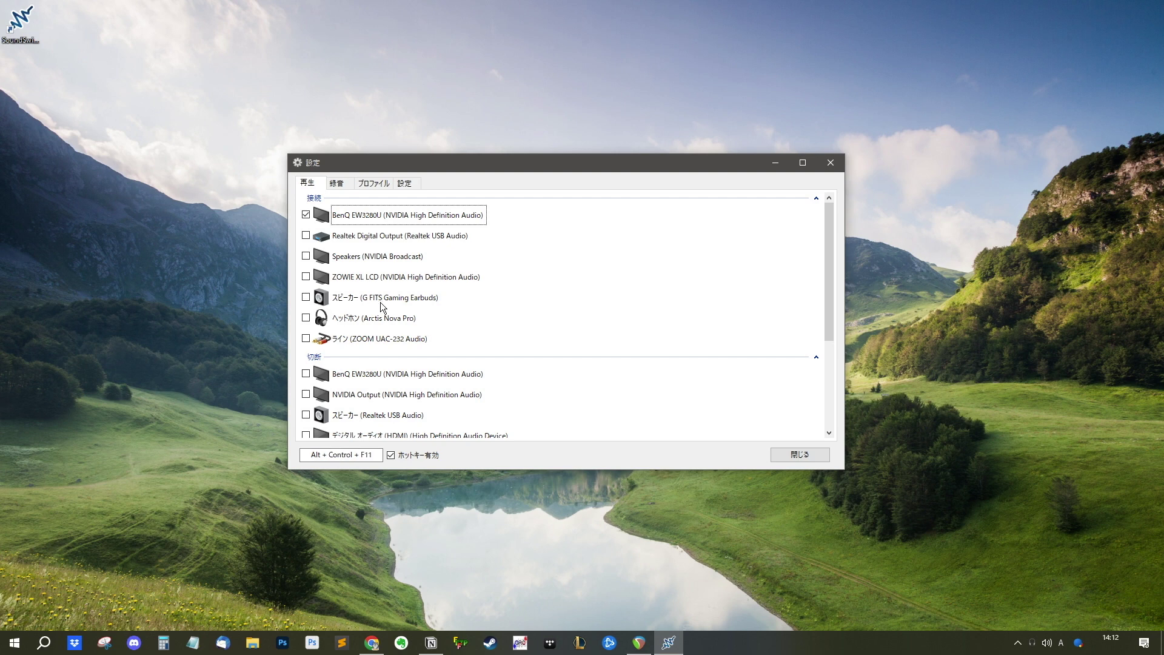
click(307, 297)
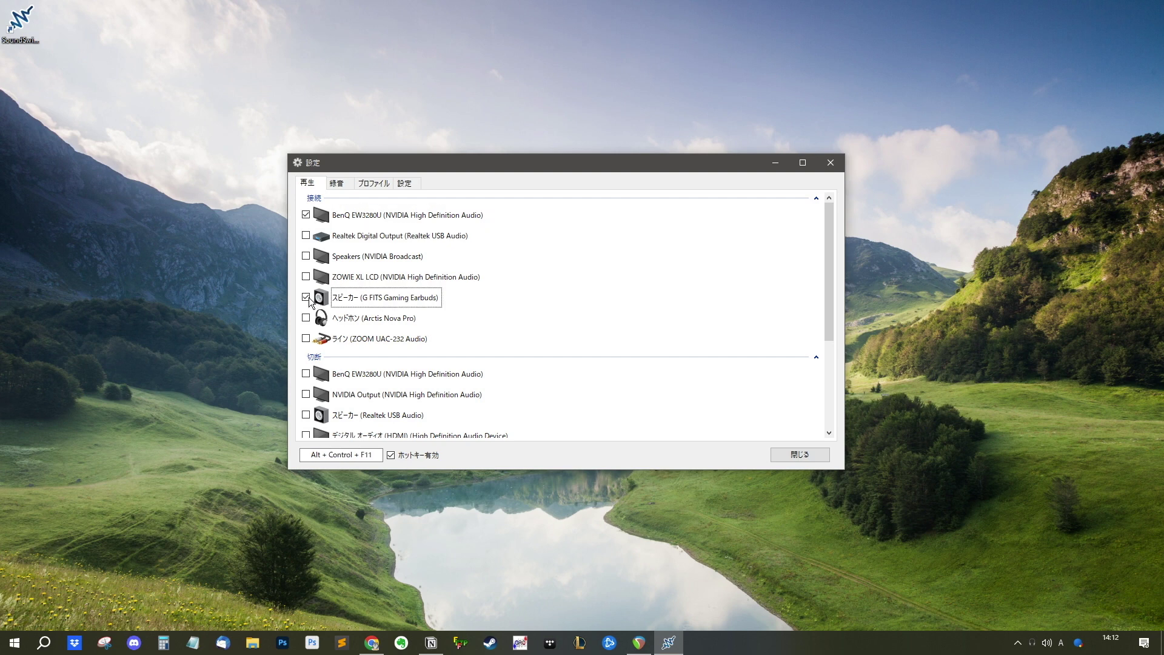
click(356, 318)
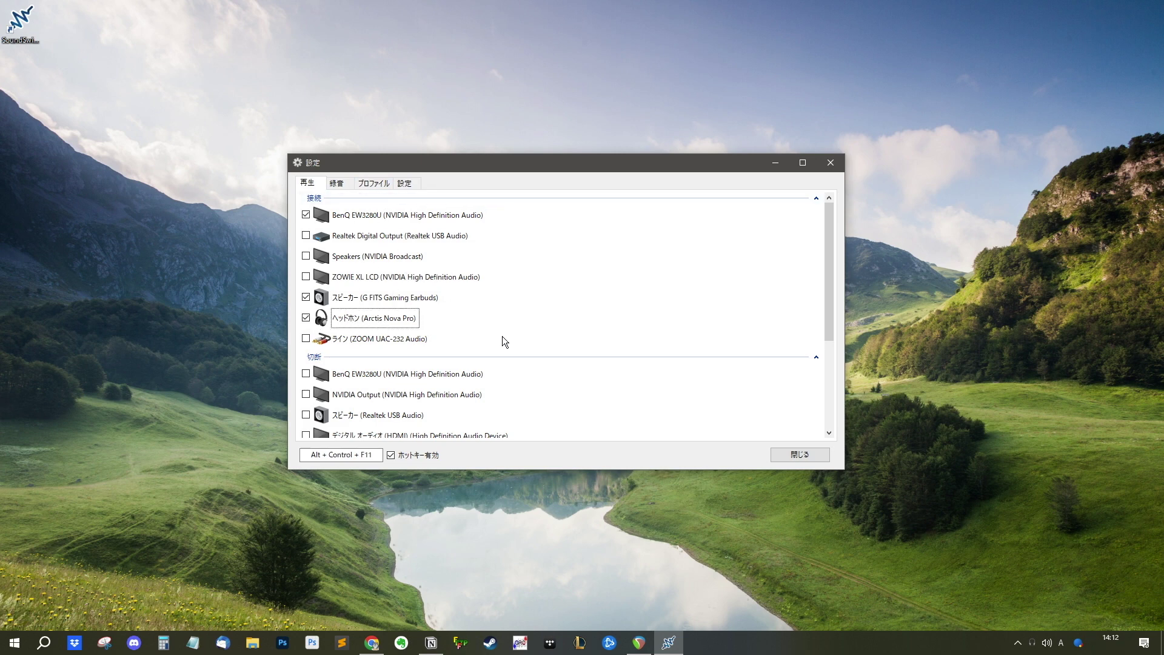
scroll(685, 358, down, 3)
scroll(606, 334, up, 3)
Step: Review the playback switching hotkey, close the settings window and check the hidden notification area icons
click(343, 457)
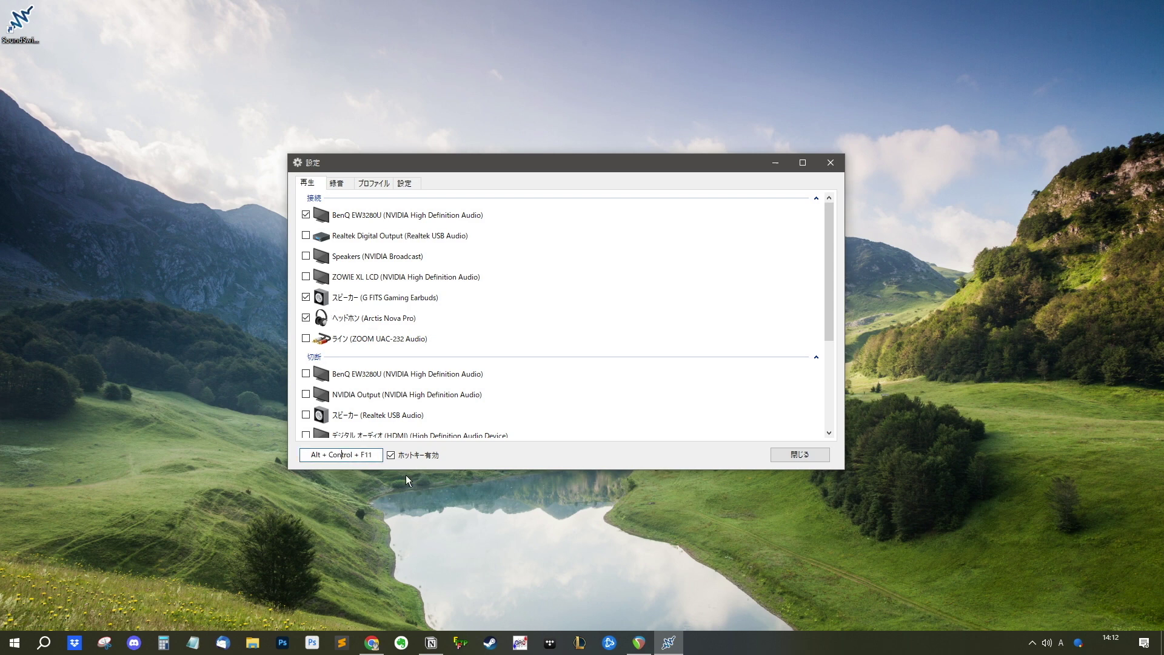
key(End)
key(alt+F4)
click(1033, 643)
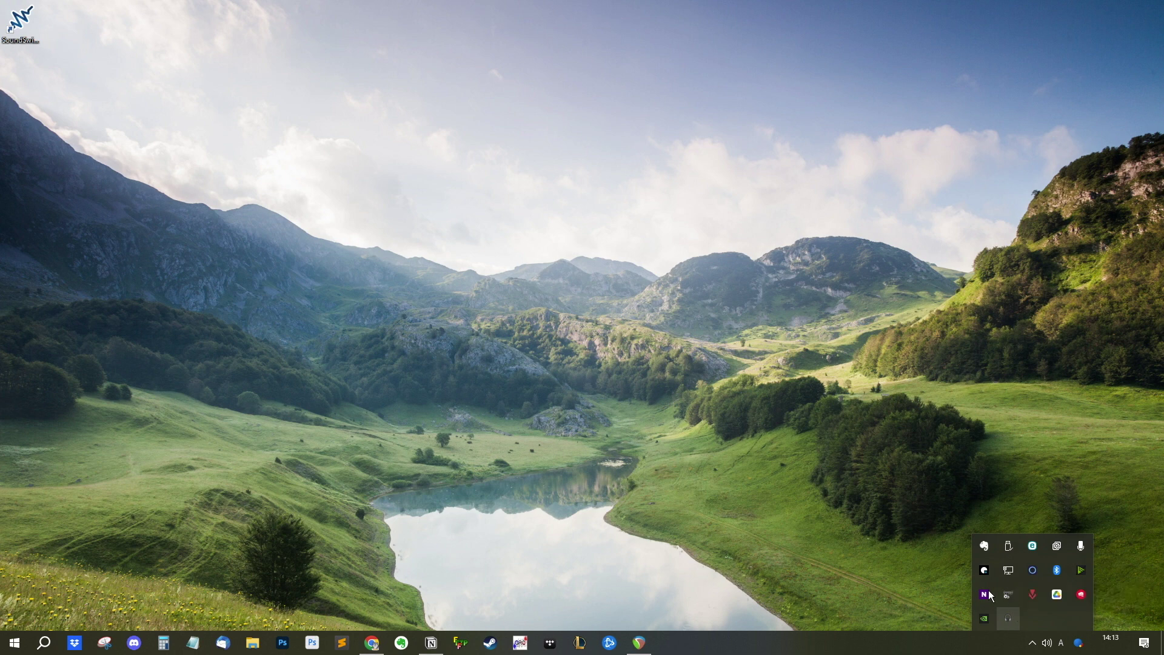
click(819, 466)
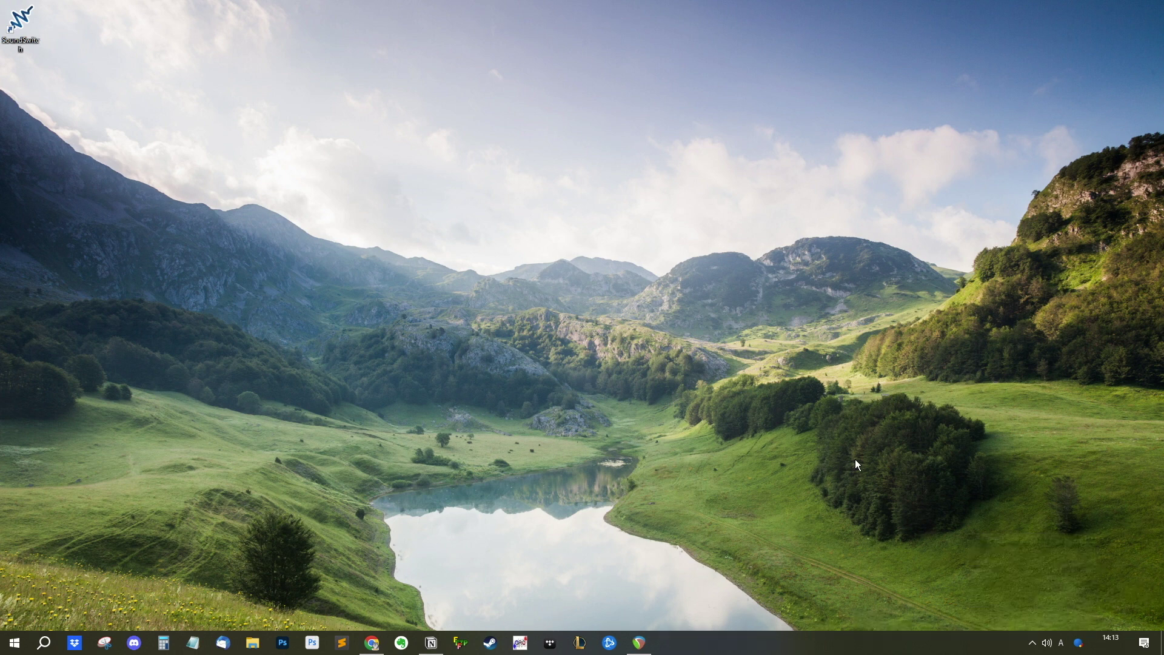
Step: Cycle the default playback device repeatedly through BenQ EW3280U, G FITS Gaming Earbuds and Arctis Nova Pro with the switching hotkey
key(ctrl+alt+F11)
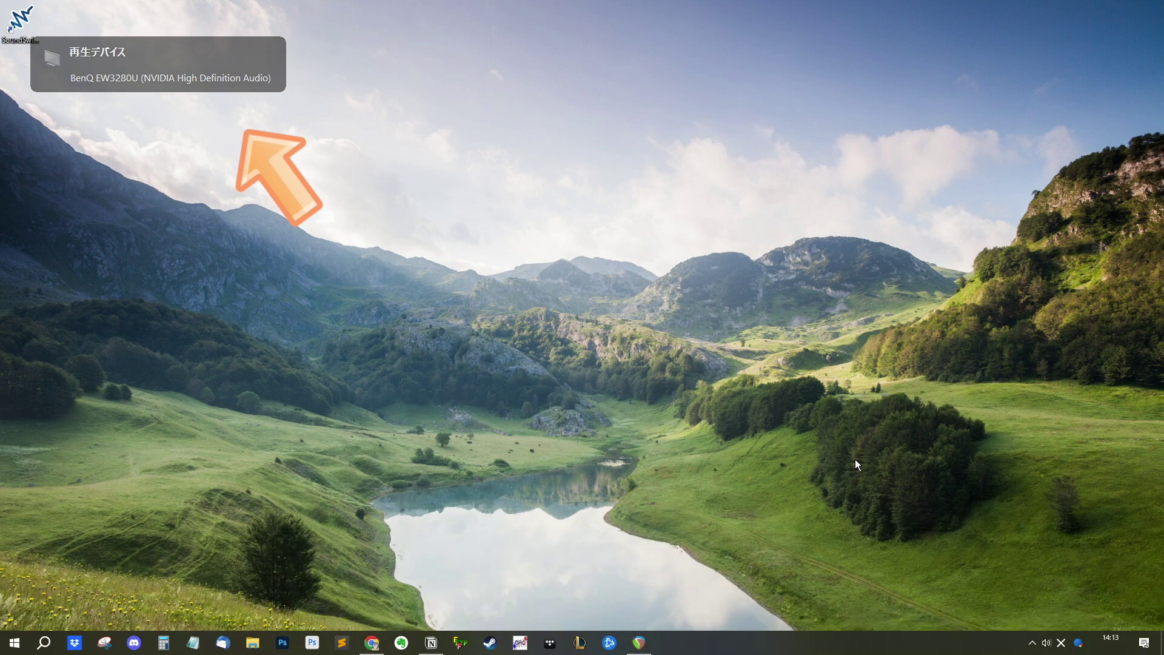
key(ctrl+alt+F11)
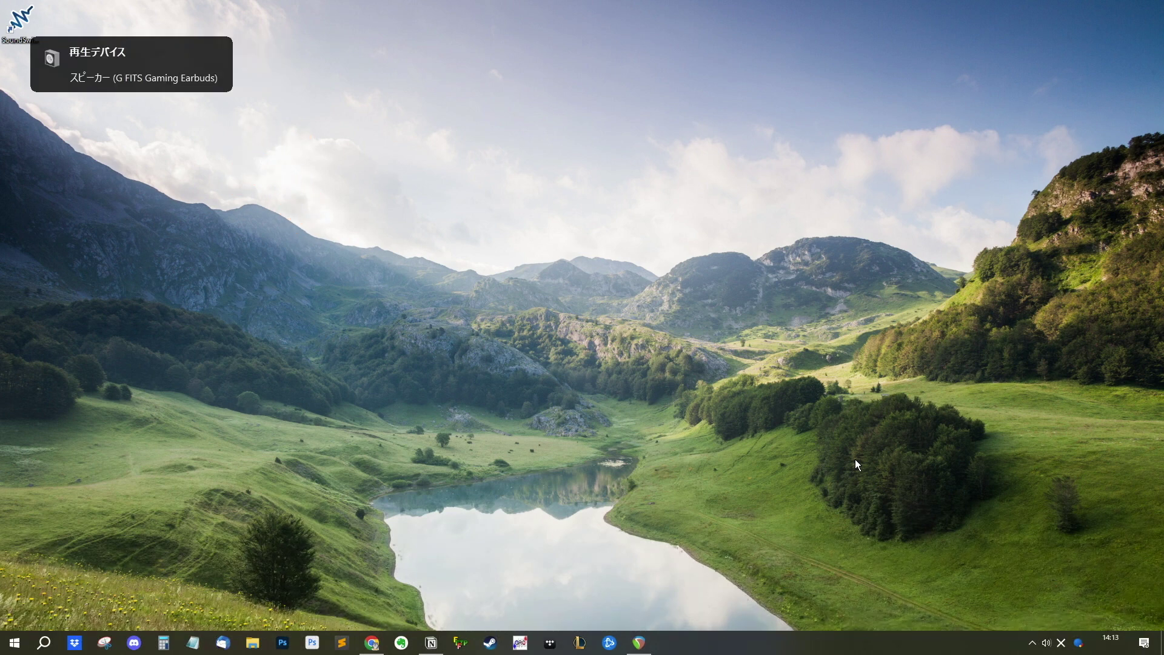
key(ctrl+alt+F11)
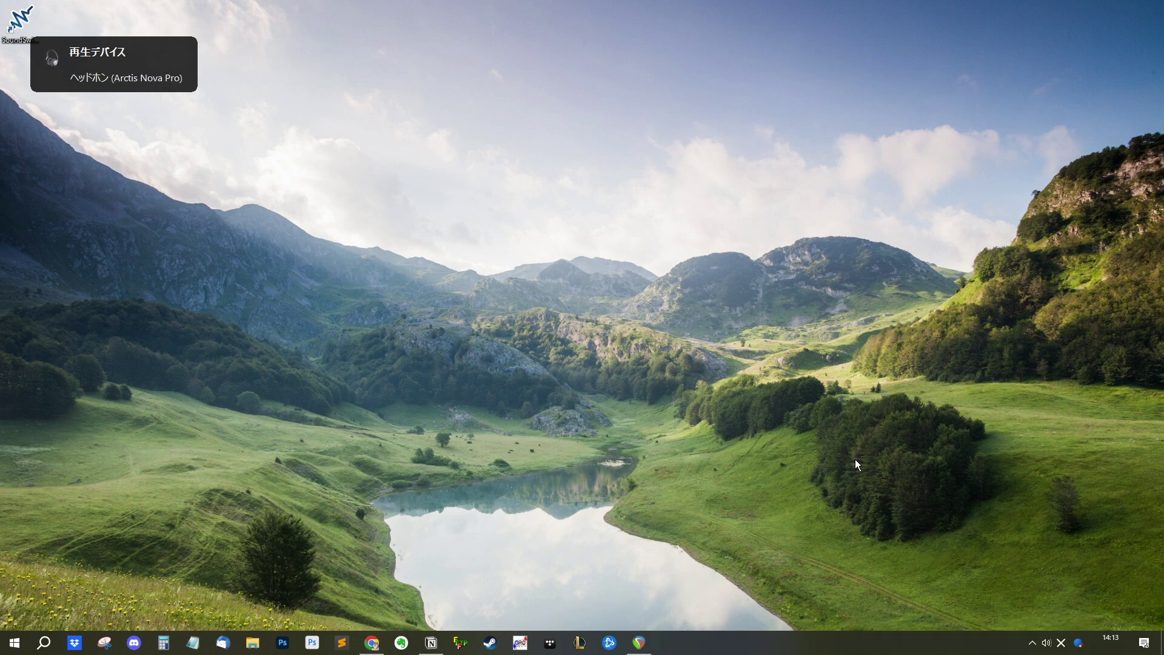
key(ctrl+alt+F11)
key(ctrl+alt+F11)
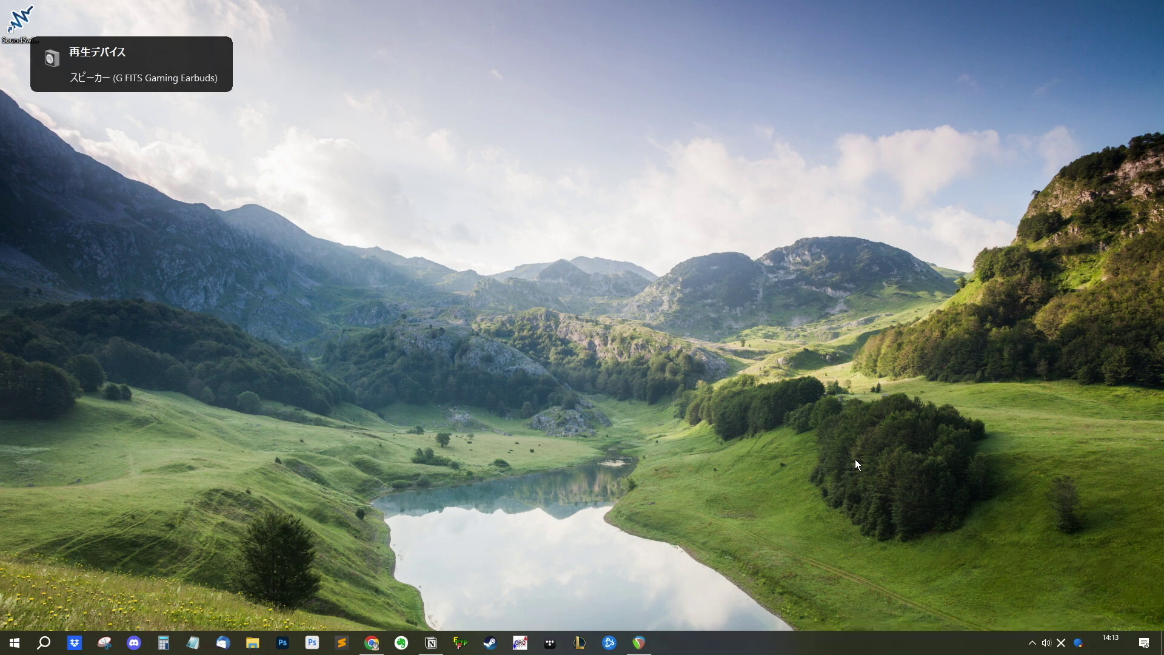
key(ctrl+alt+F11)
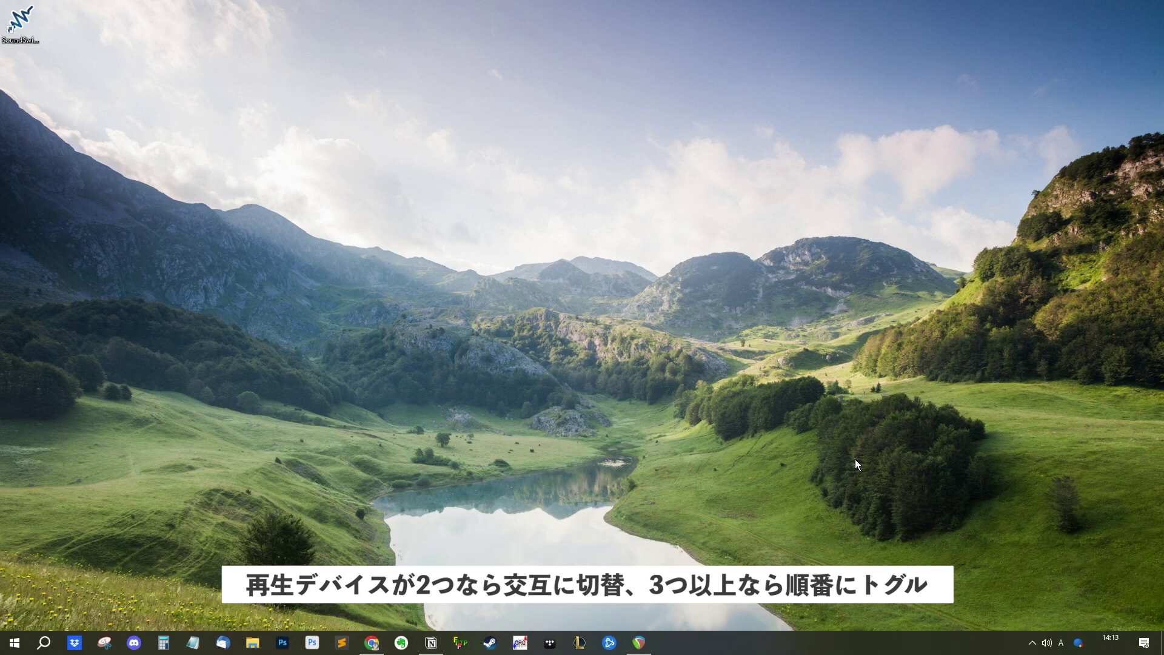
key(ctrl+alt+F11)
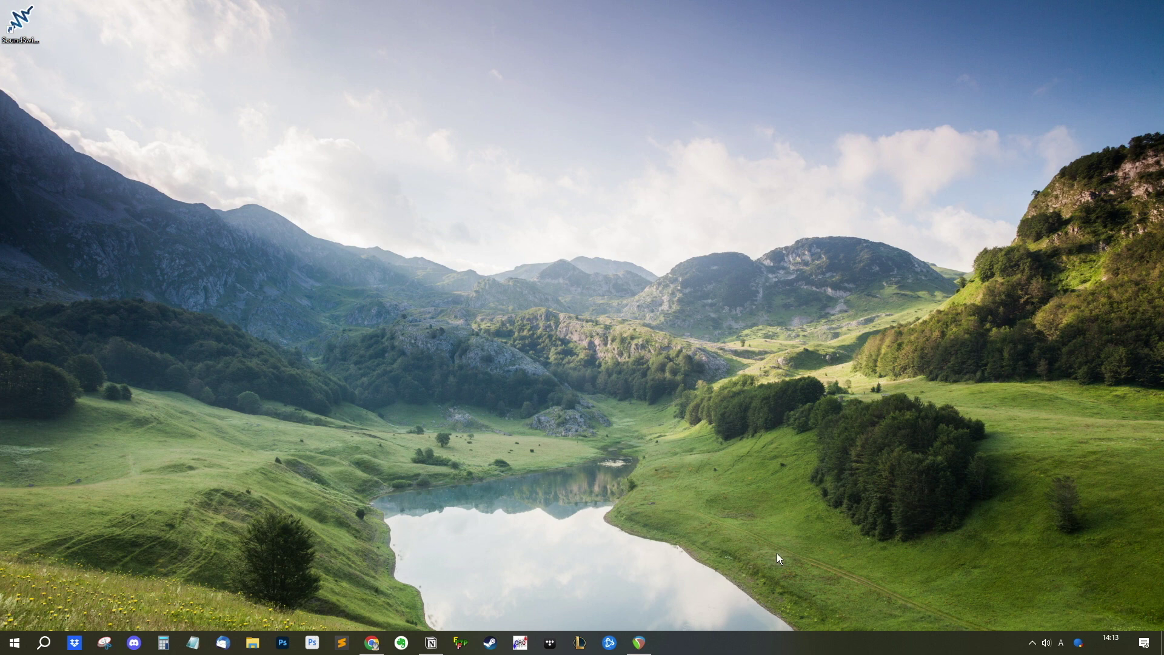
Step: Reopen the SoundSwitch settings from its notification area icon and show the profile (プロファイル) settings
click(1032, 644)
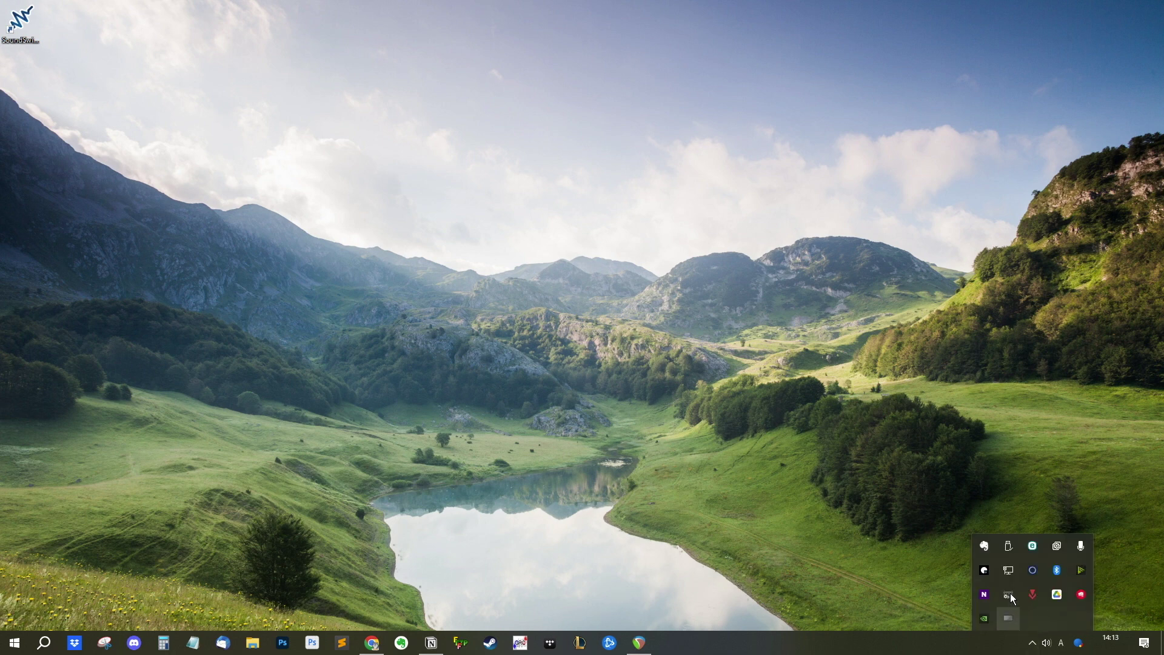
right_click(1006, 621)
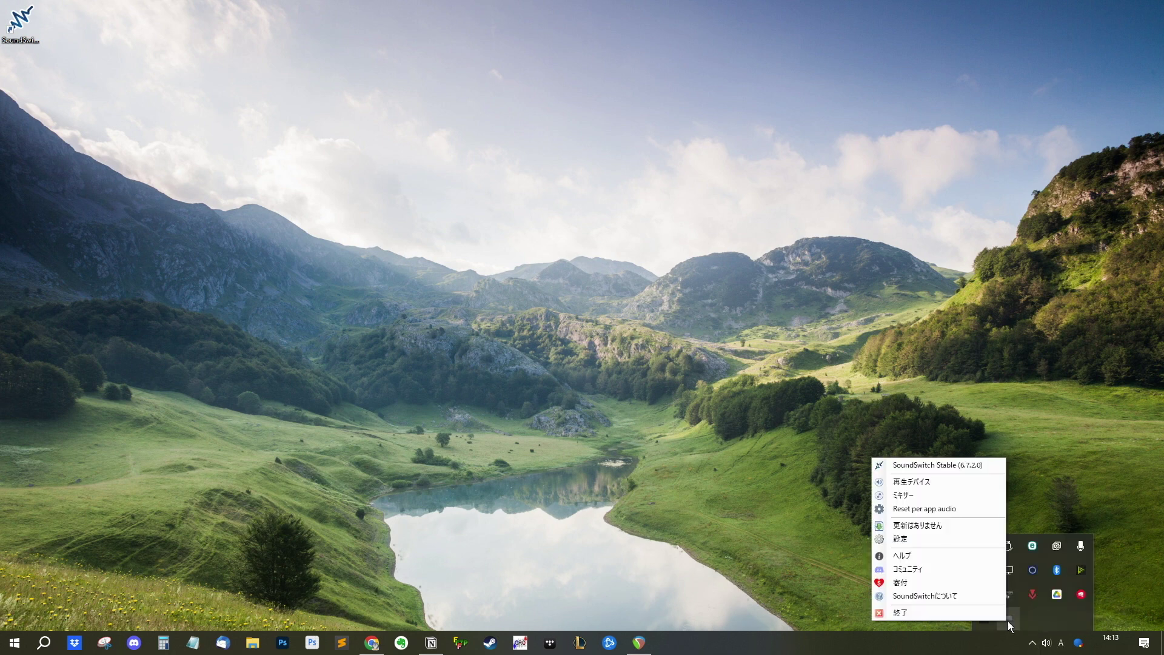
click(934, 538)
drag(392, 131, 573, 151)
click(299, 171)
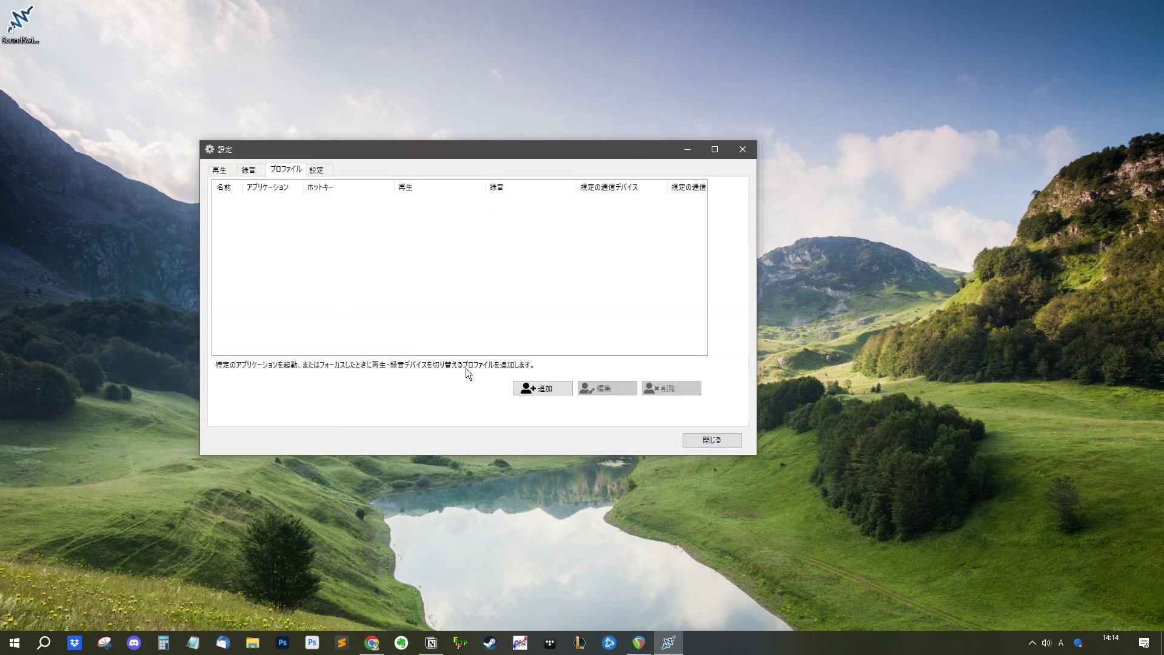
Step: Start a new profile and add a program name (プログラム名) trigger to its active triggers
click(534, 391)
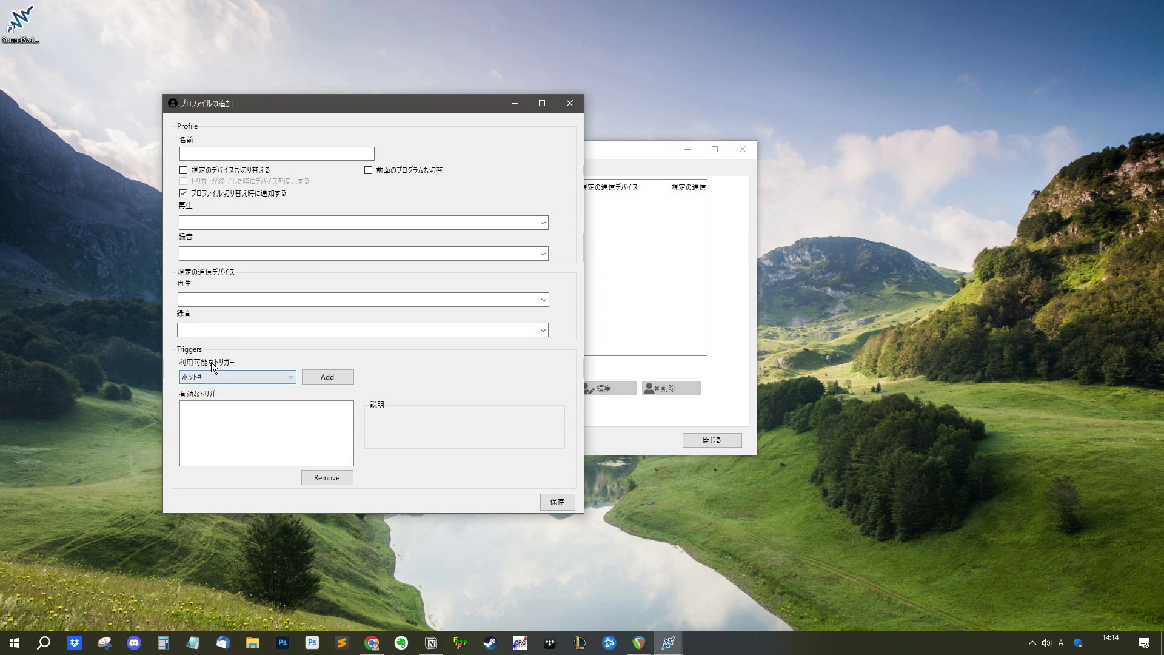
click(253, 378)
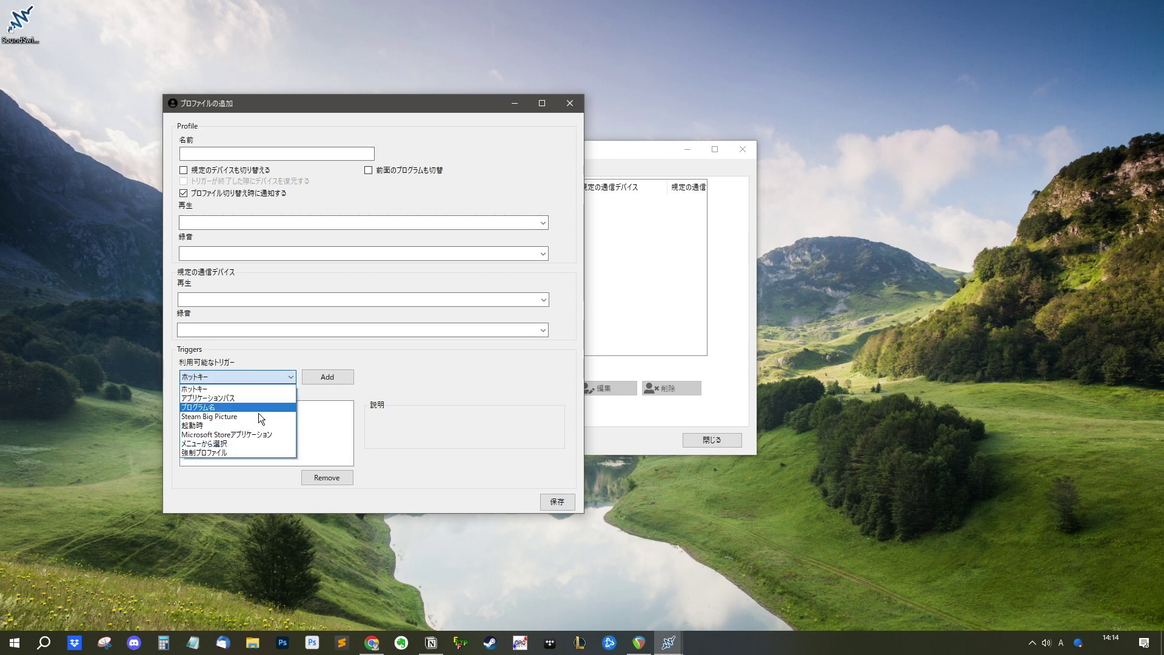
click(260, 407)
click(285, 377)
click(269, 378)
click(270, 378)
click(317, 379)
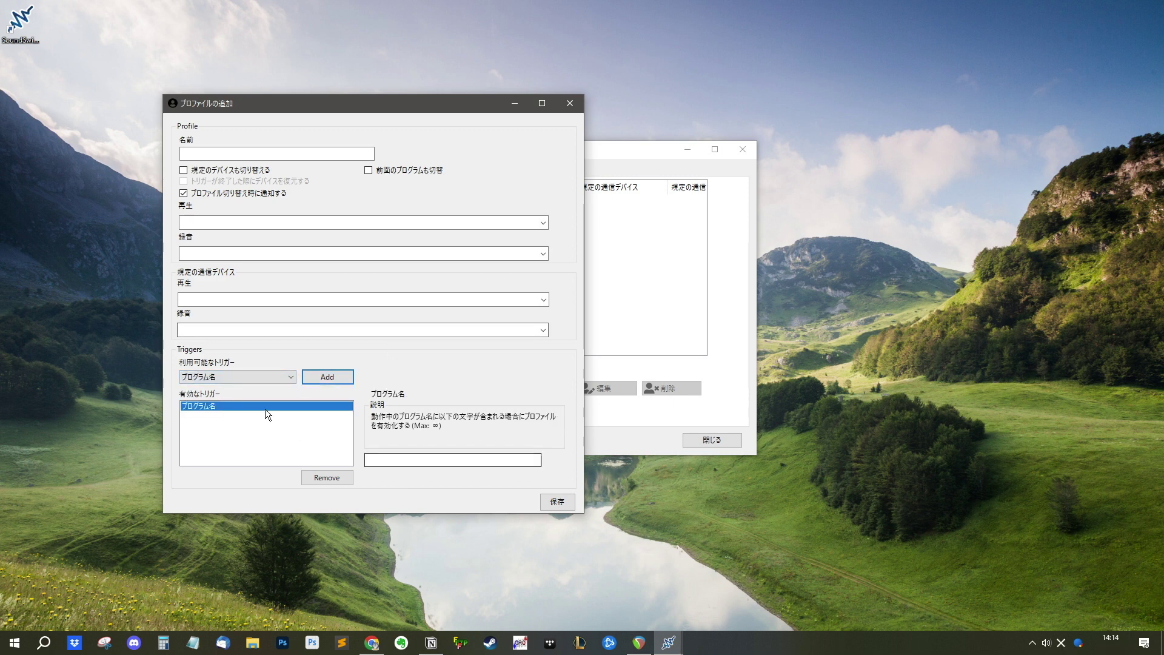
click(433, 456)
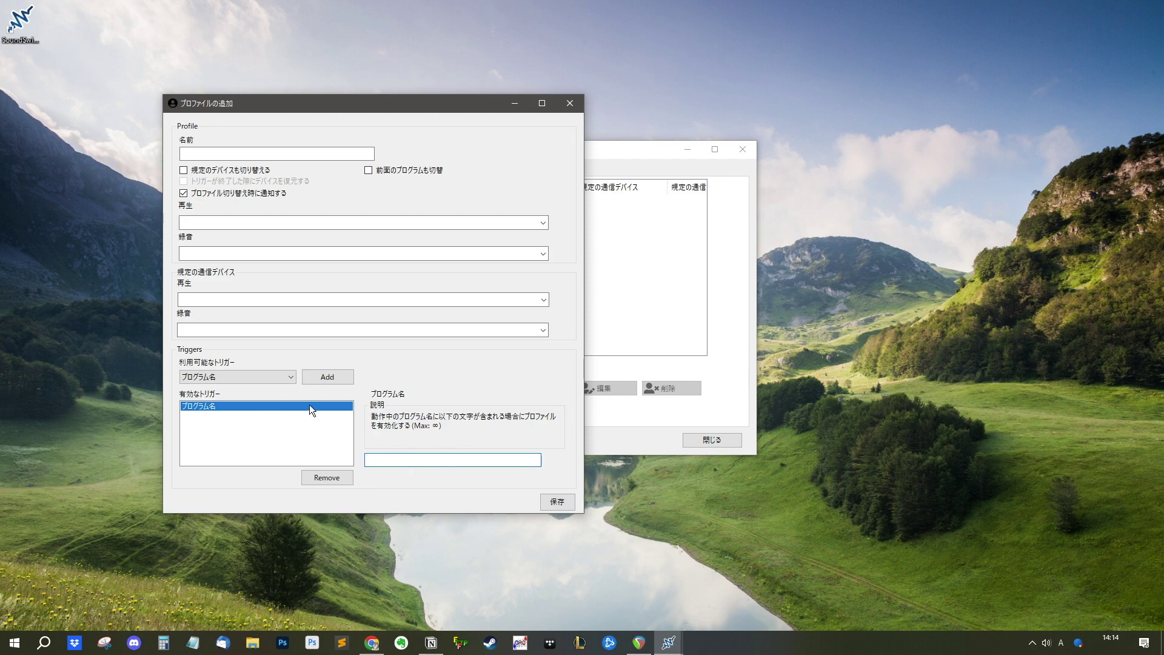
Step: Look through the profile's playback and recording devices, choose BenQ EW3280U (NVIDIA High Definition Audio) for playback, and discard the profile
click(279, 224)
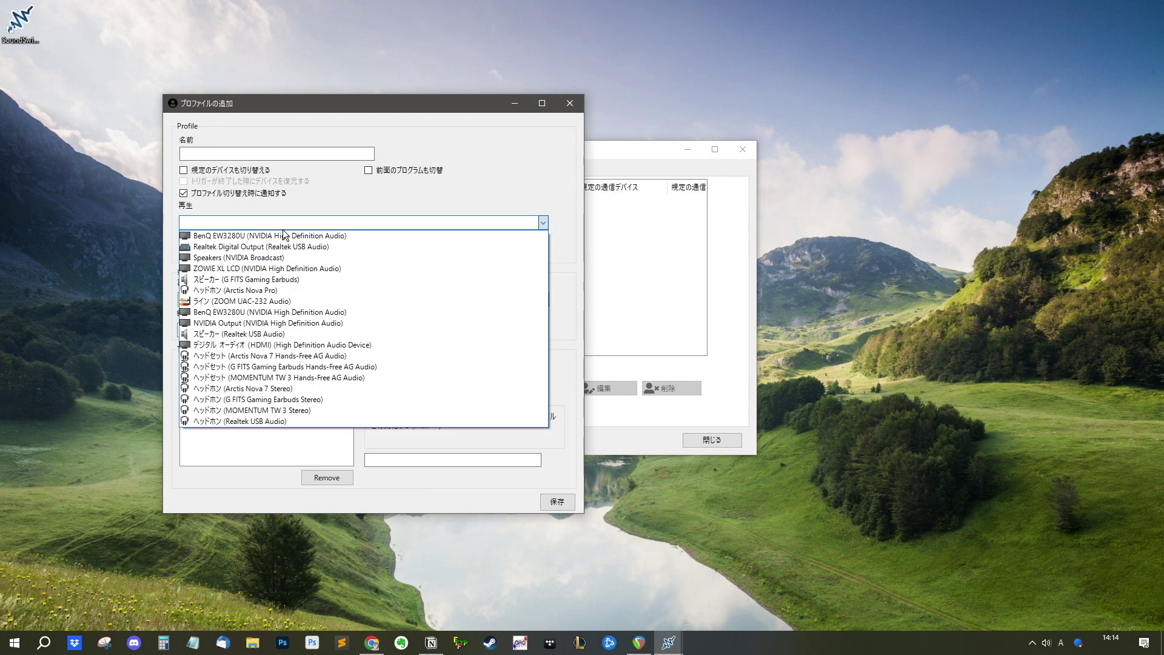
click(274, 222)
click(297, 252)
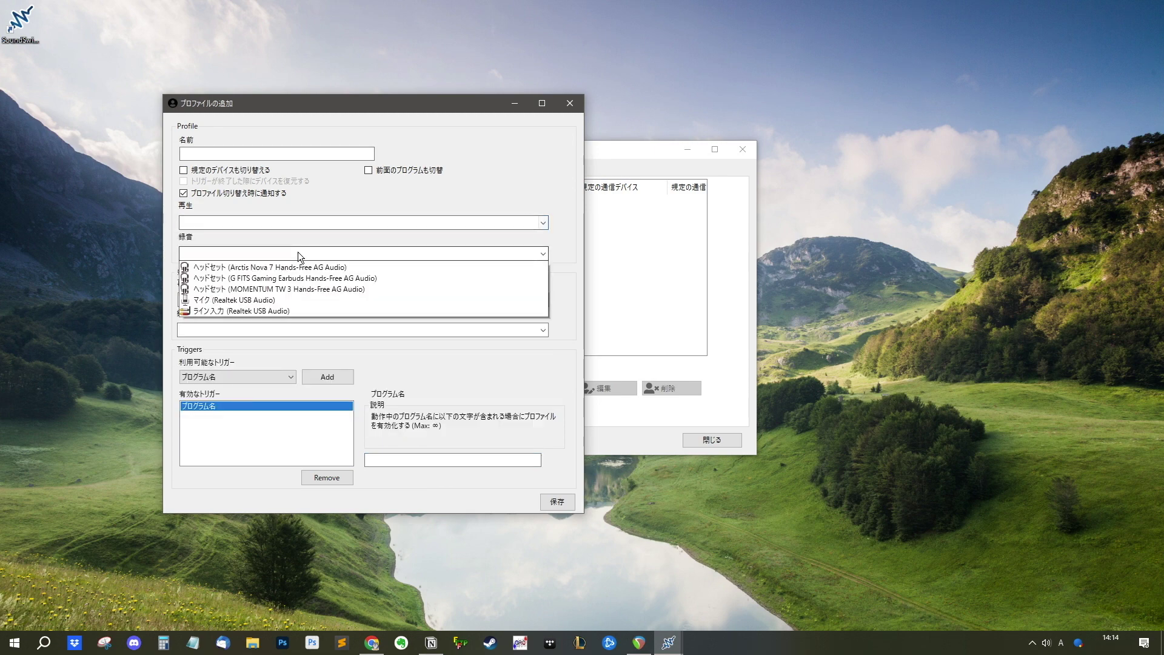
click(311, 229)
click(310, 223)
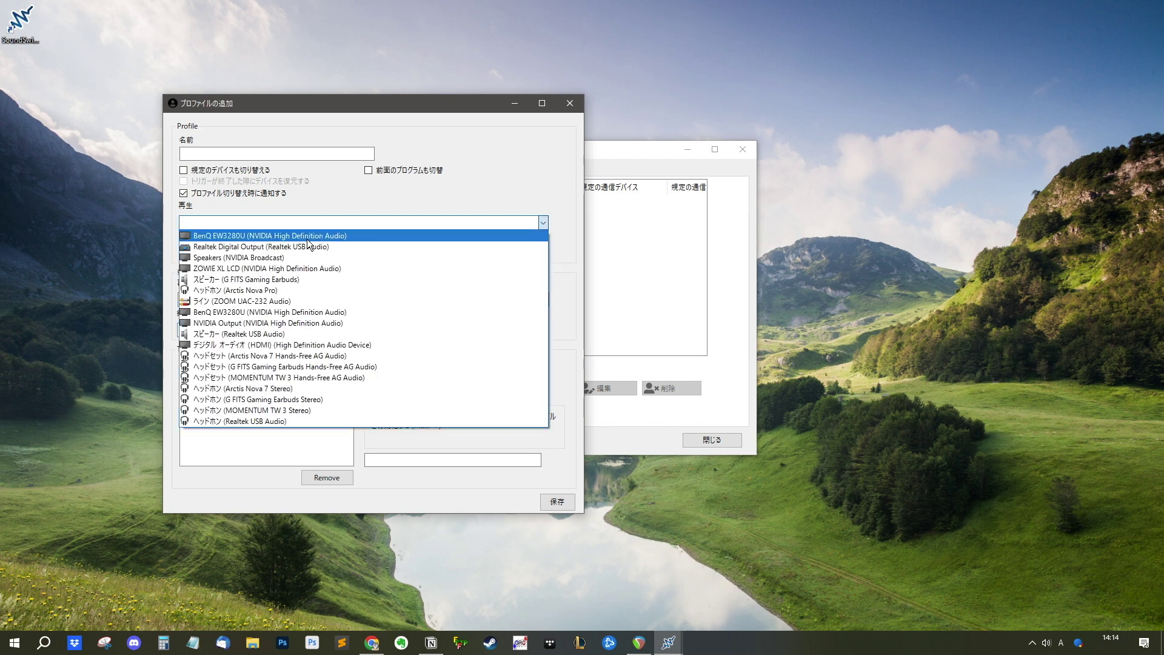
click(308, 238)
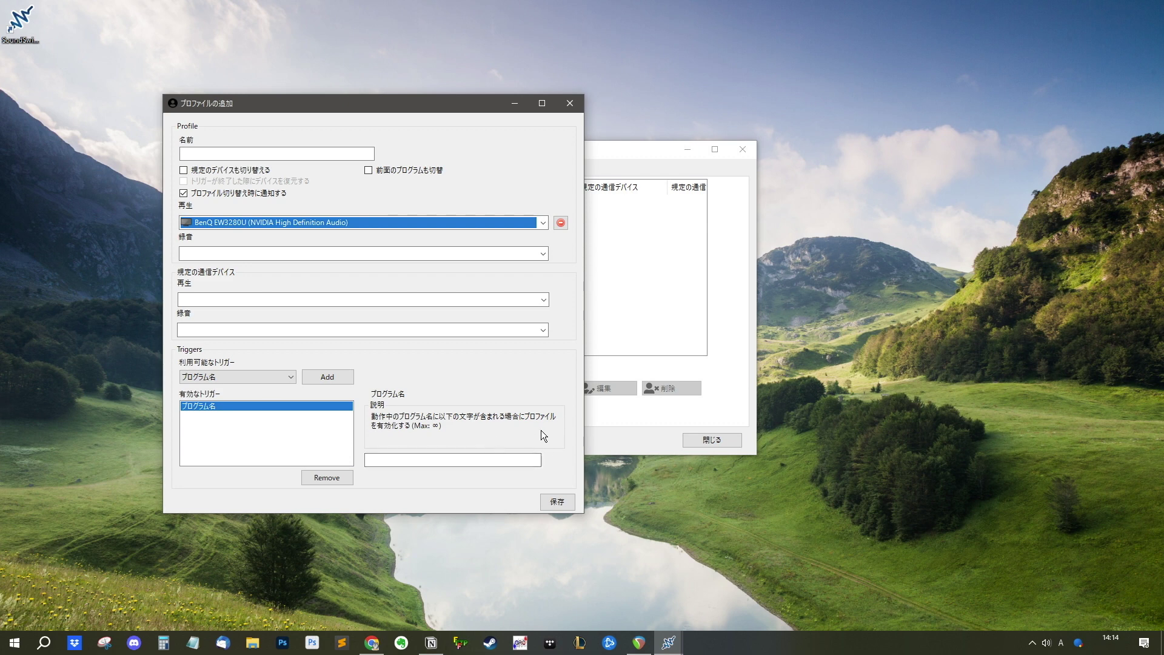
click(567, 107)
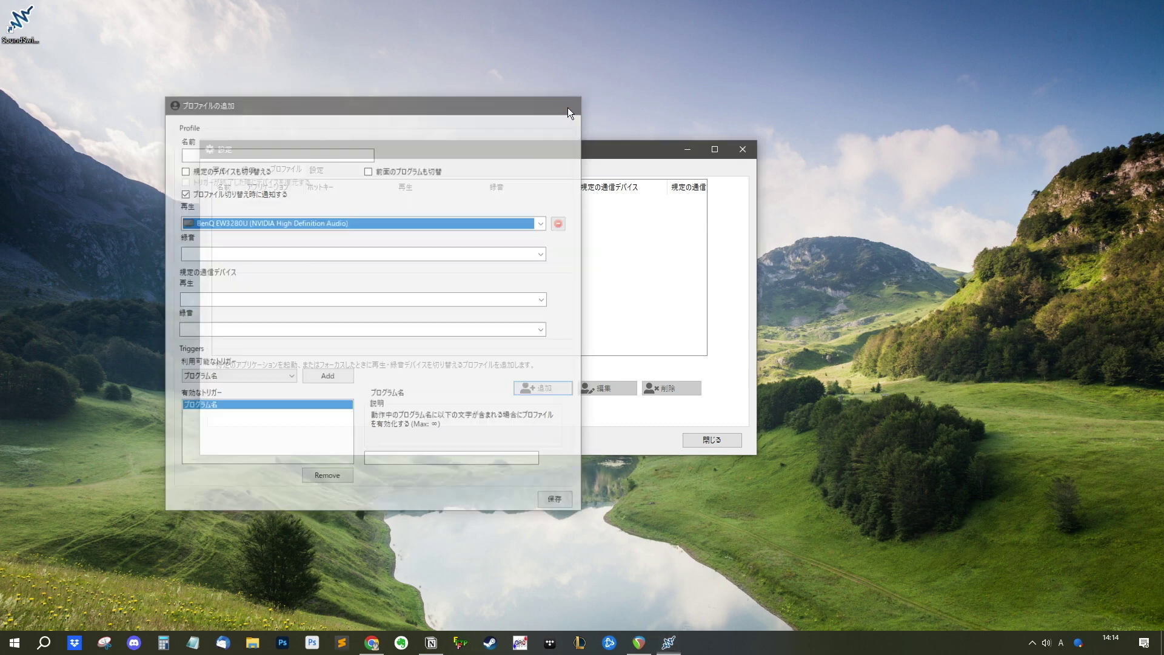
Step: Review the recording (録音) and playback (再生) device settings, then close the settings window
drag(533, 149, 587, 157)
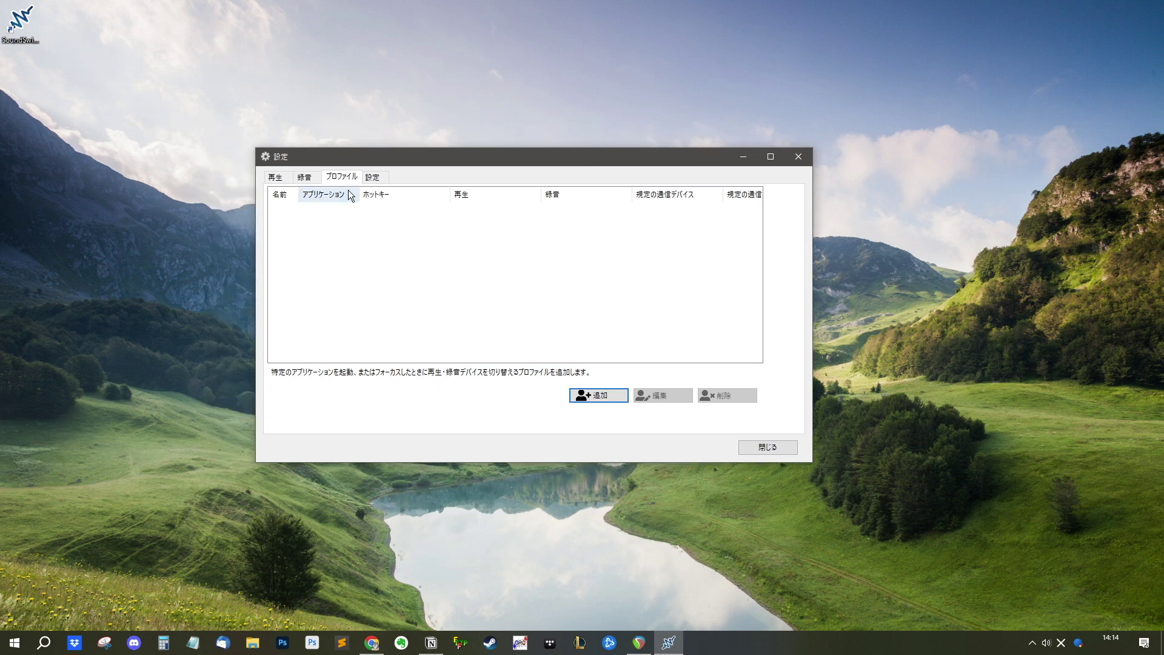
click(305, 177)
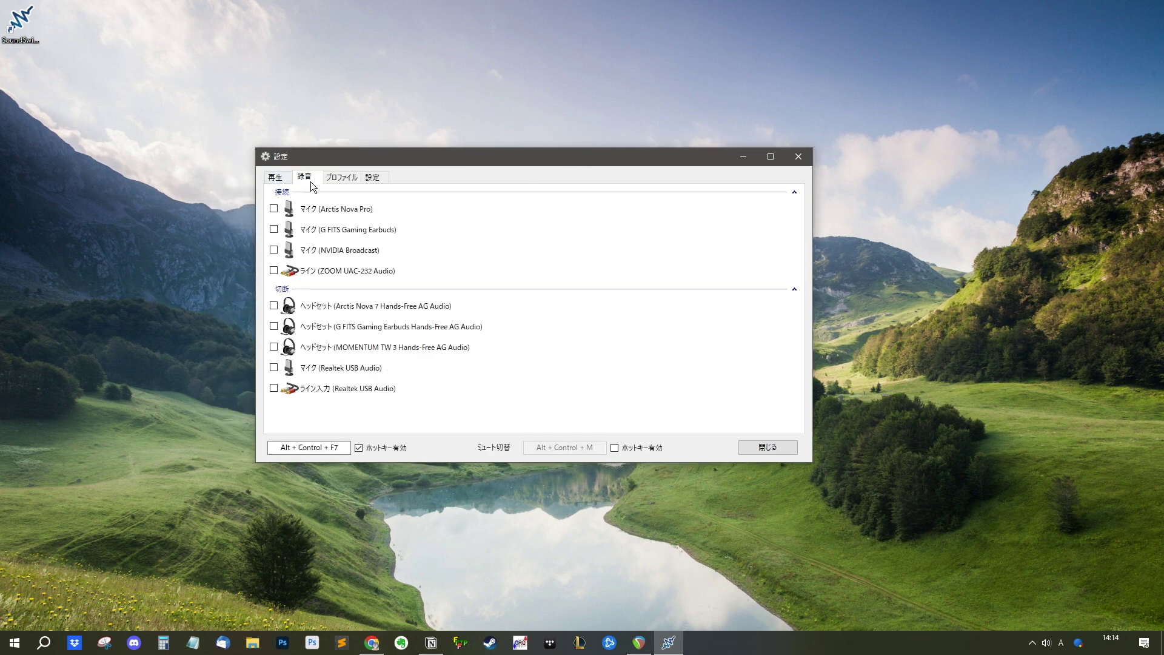
click(276, 177)
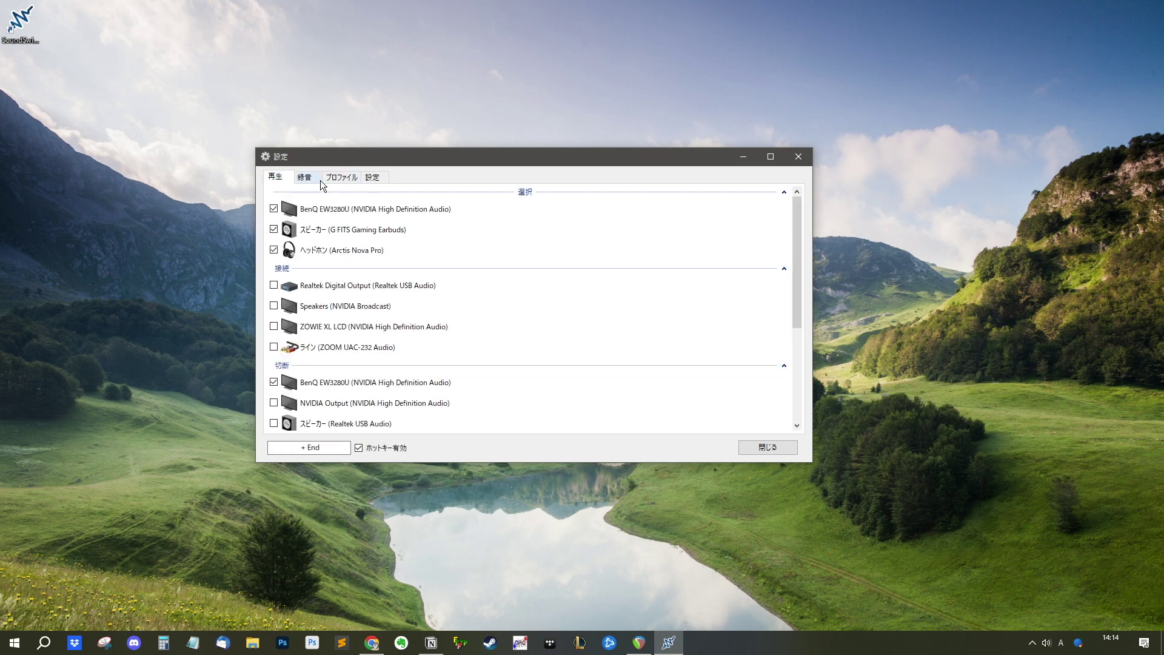
click(371, 177)
key(ctrl+Tab)
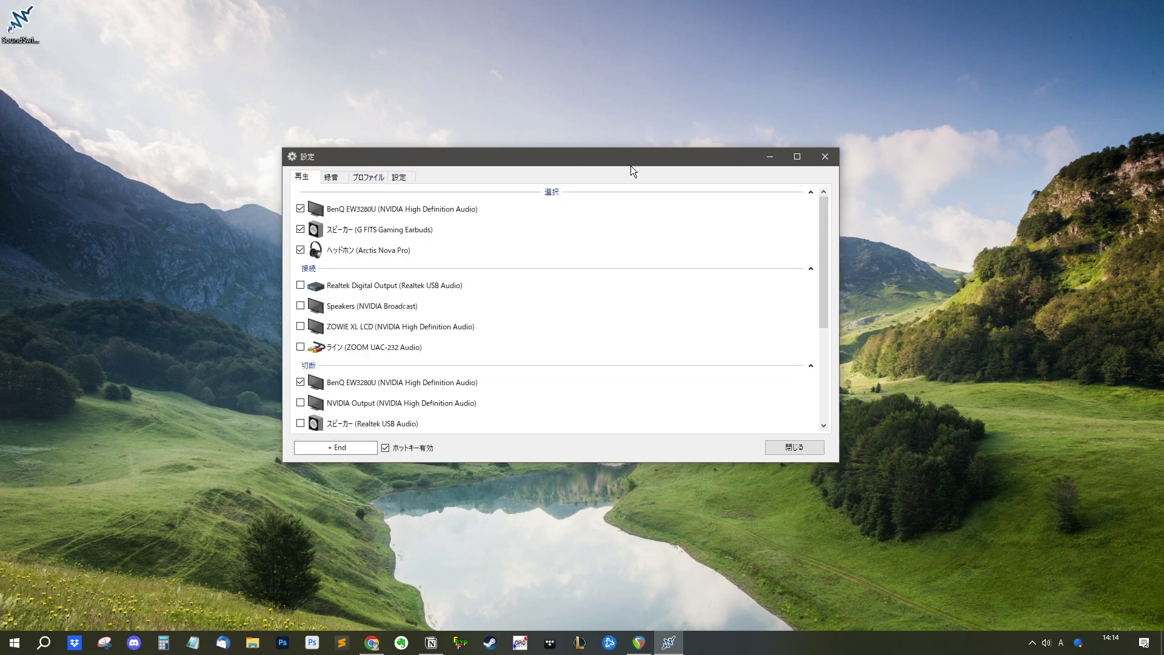
click(826, 157)
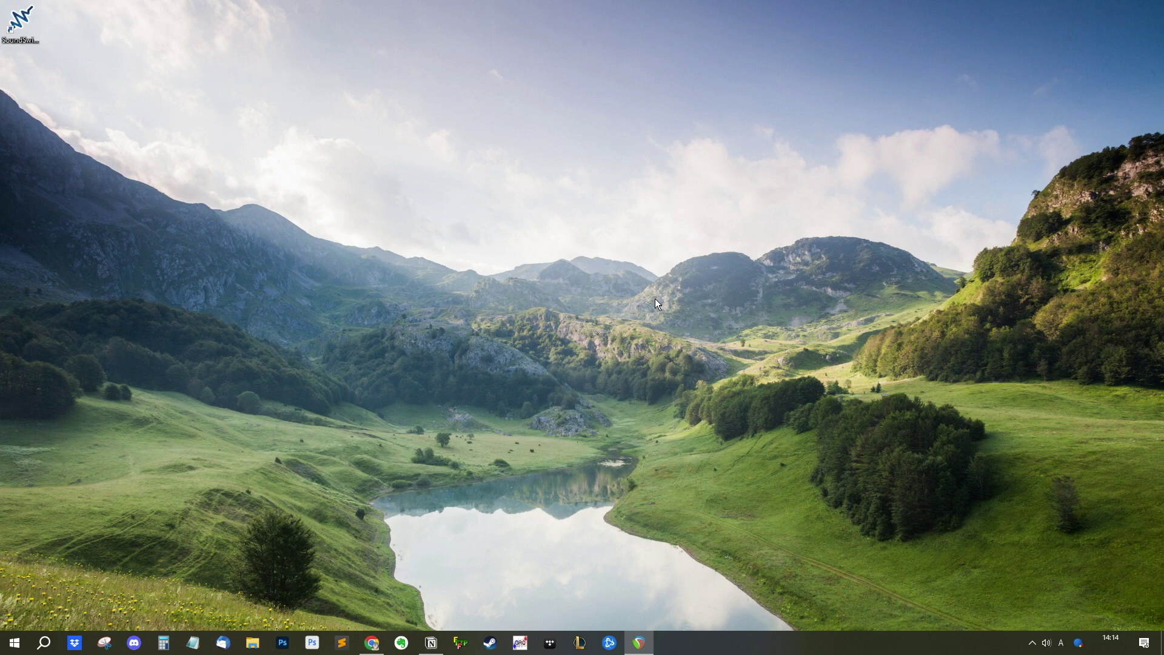